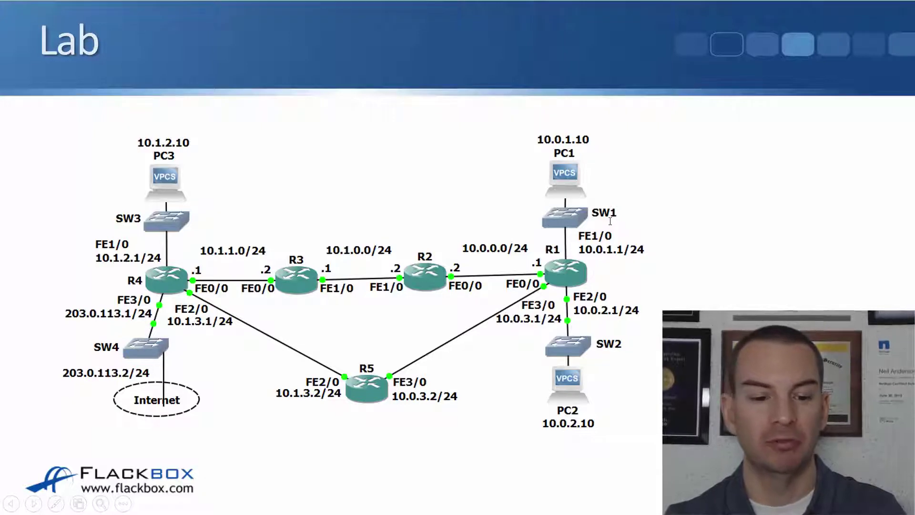
# - Switch to SuperPuTTY and display R5's IP routing protocols and routing table with sh ip protocols and sh ip route
pyautogui.hotkey('alt', 'Tab')
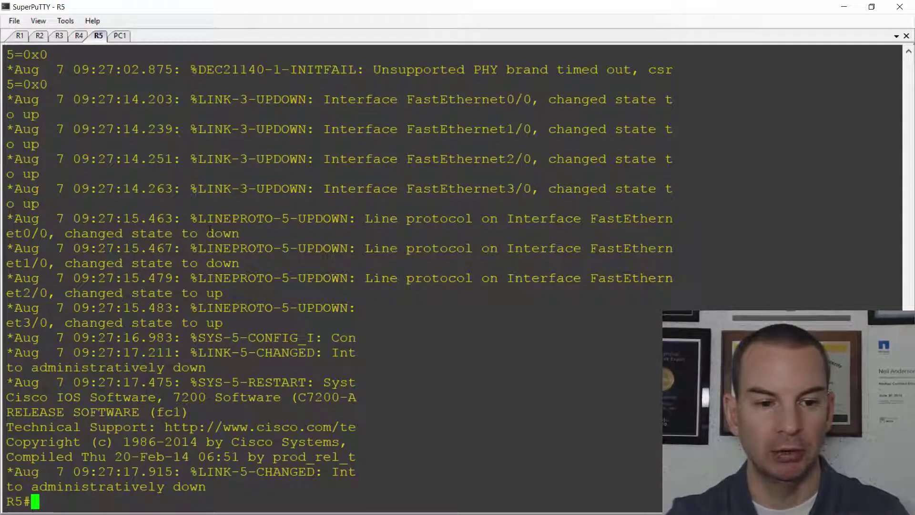
pyautogui.write('sh ip pro')
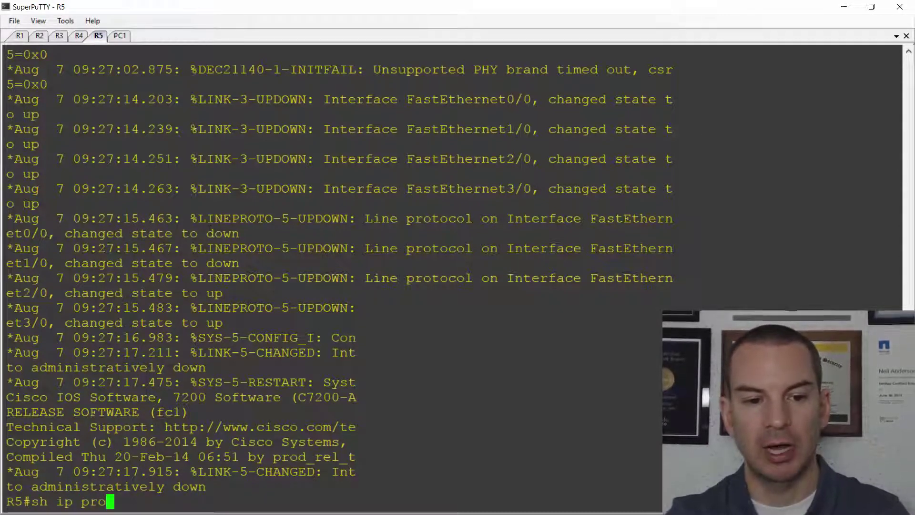
pyautogui.press('Tab')
pyautogui.press('Return')
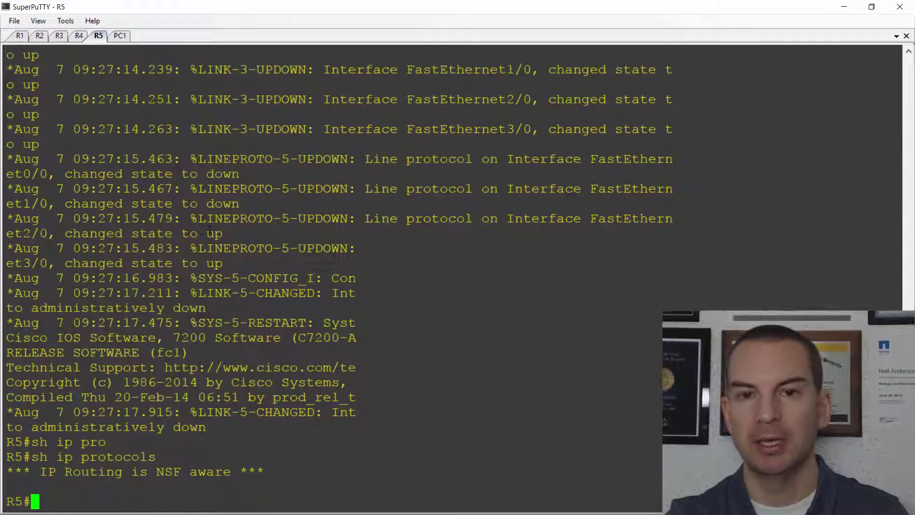
pyautogui.write('sh ip route')
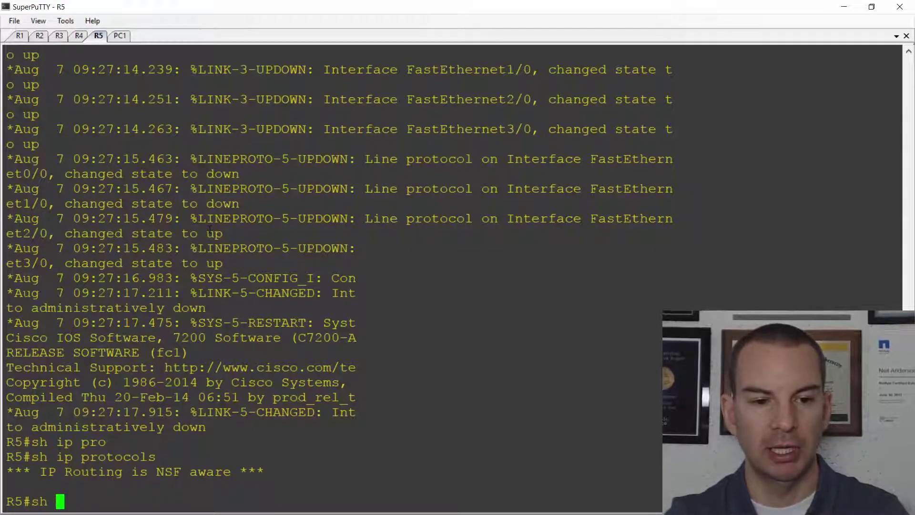
pyautogui.press('Return')
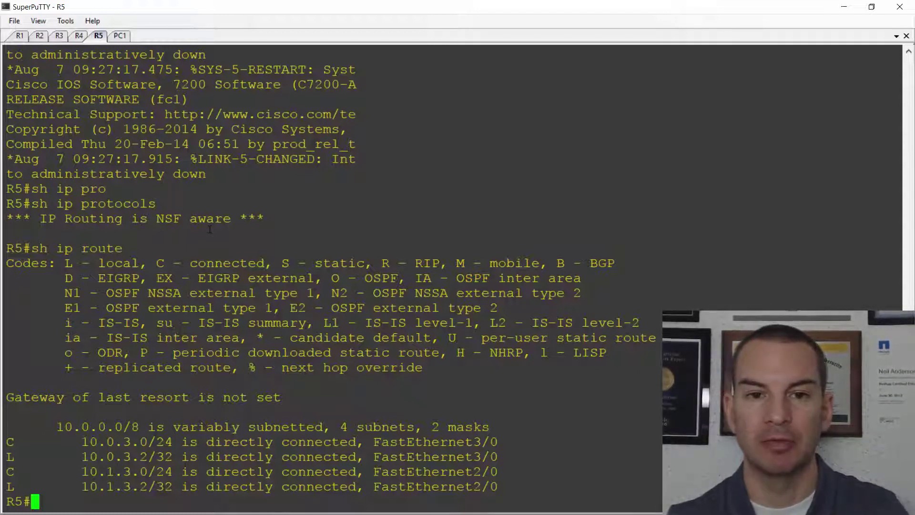
# - In a blank WordPad document, write the RIP commands on separate lines: router rip, version 2, no auto-summary, network 10.0.0.0
pyautogui.hotkey('alt', 'Tab')
pyautogui.hotkey('alt', 'Tab')
pyautogui.hotkey('alt', 'Tab')
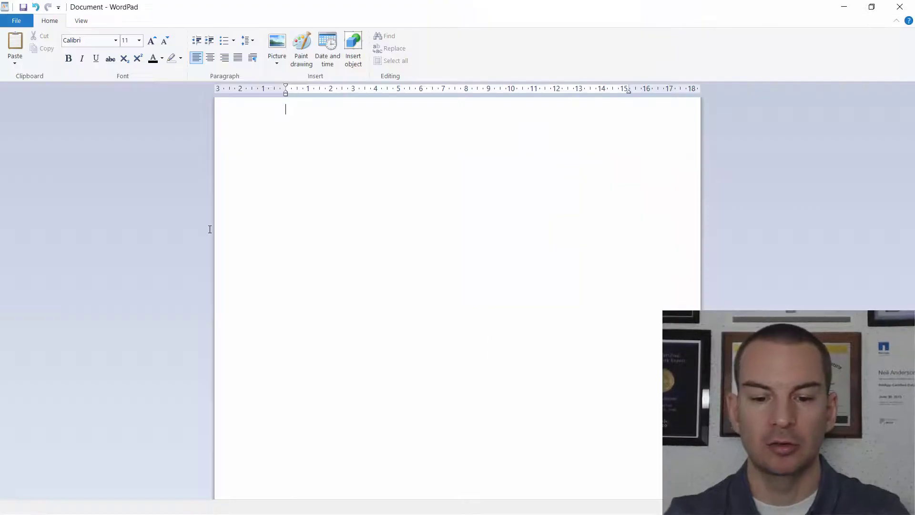
pyautogui.write('router rip ')
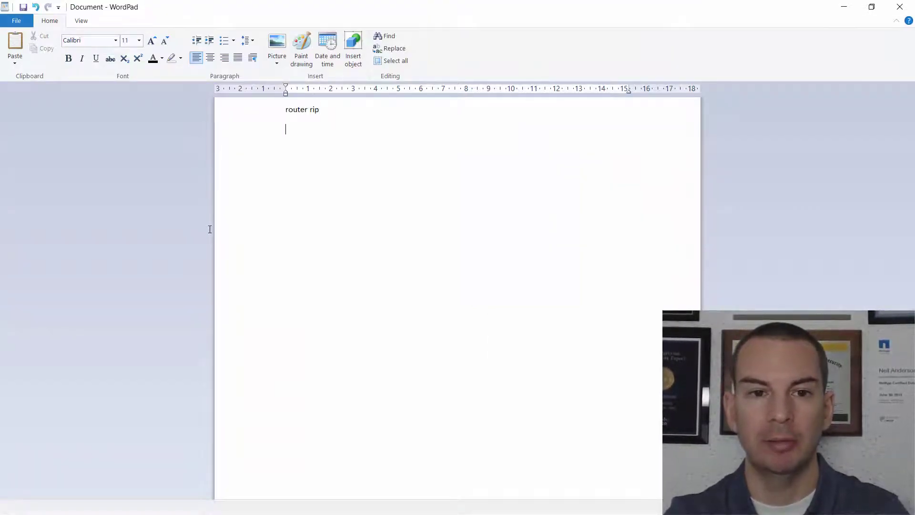
pyautogui.write('version ')
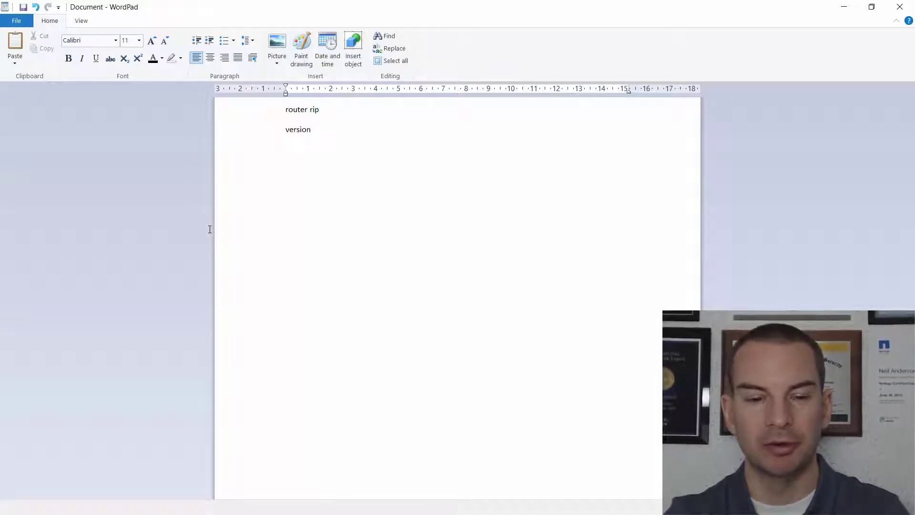
pyautogui.write('2 no auo')
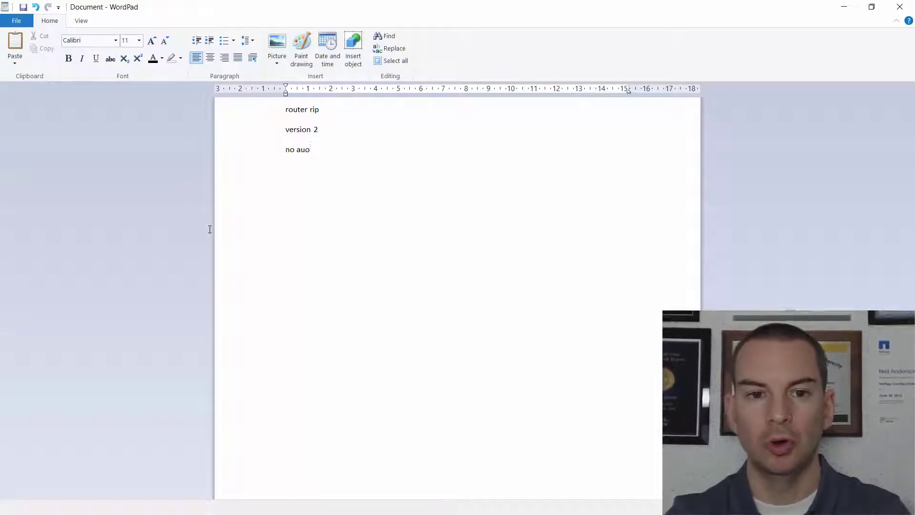
pyautogui.press('BackSpace')
pyautogui.write('to-')
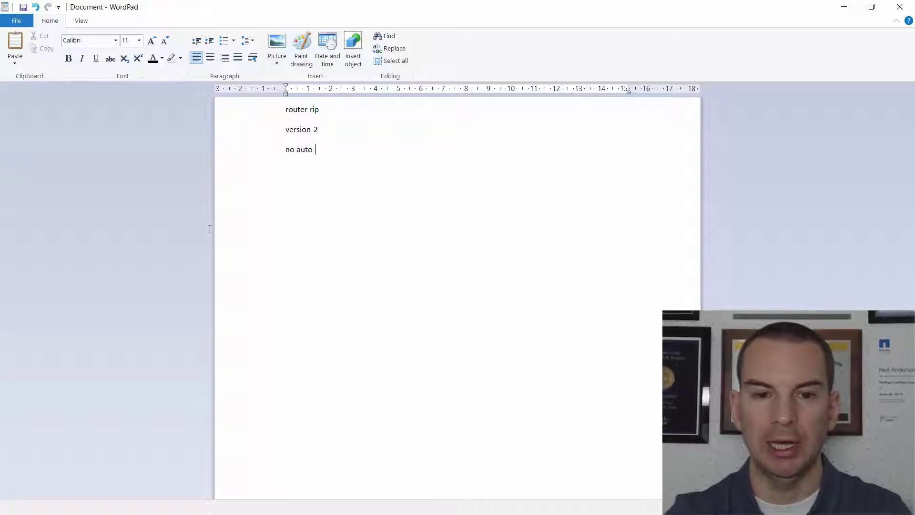
pyautogui.write('summary ')
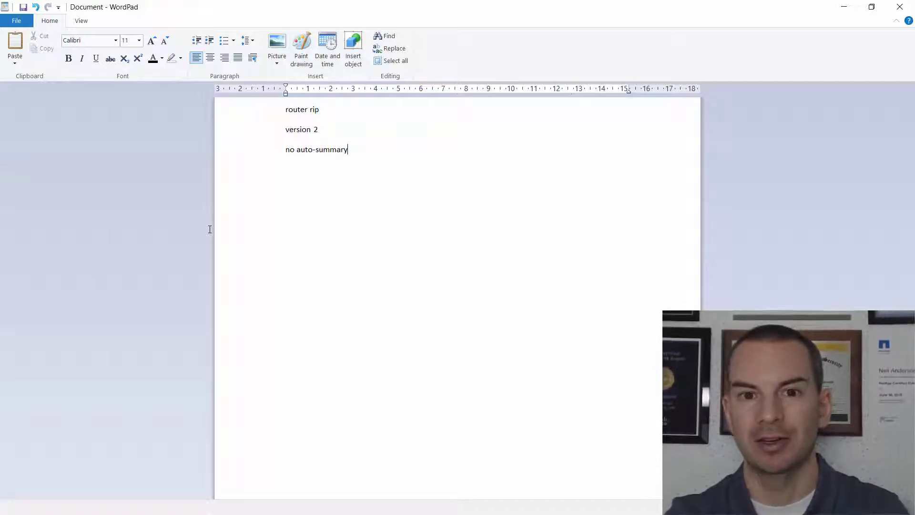
pyautogui.write('net')
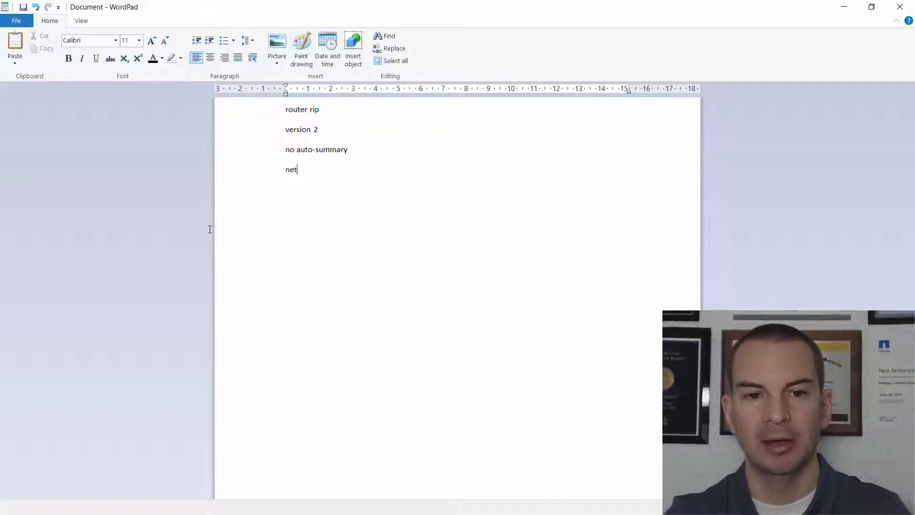
pyautogui.write('work 10.0.0.0')
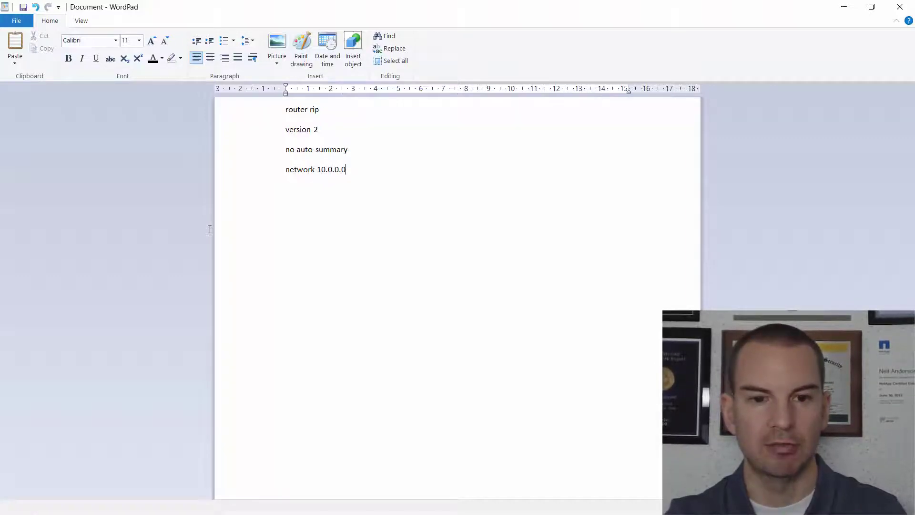
# - Add config t as the first line of the RIP commands and copy the whole text
pyautogui.hotkey('ctrl', 'a')
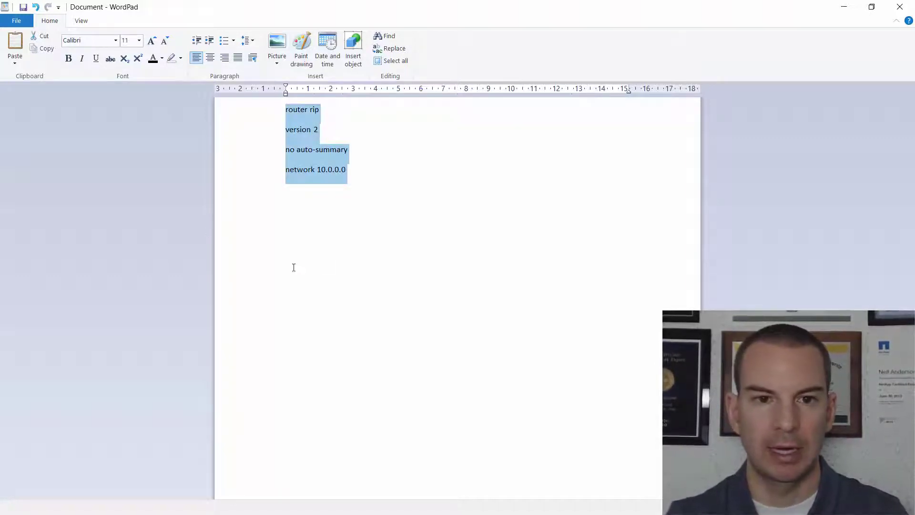
pyautogui.click(288, 111)
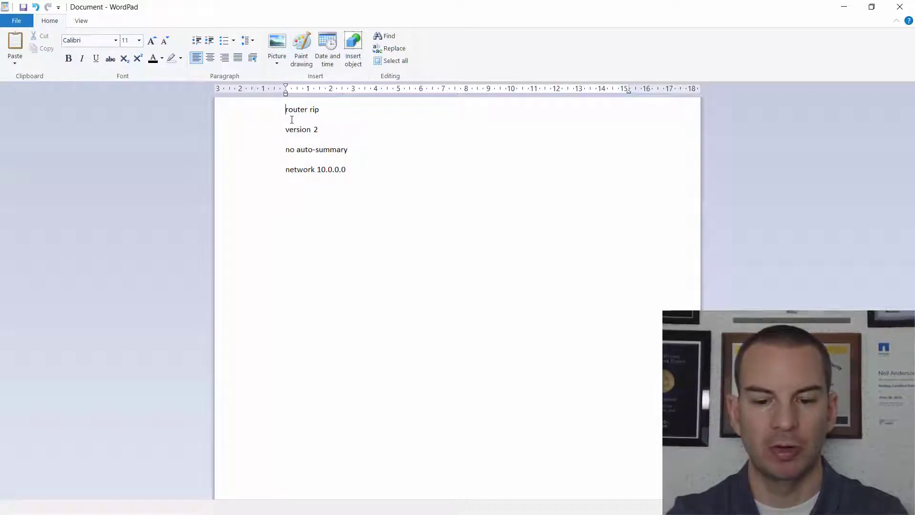
pyautogui.write('config t')
pyautogui.press('Return')
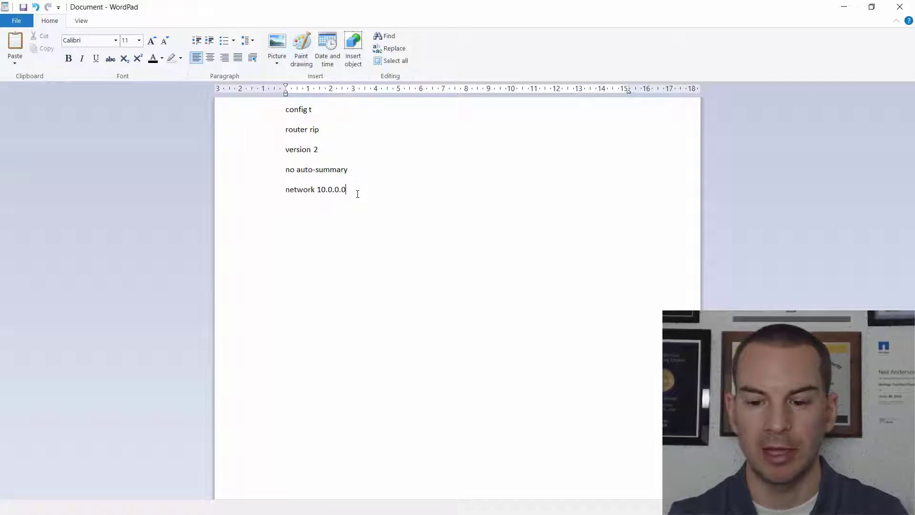
pyautogui.hotkey('ctrl', 'a')
pyautogui.hotkey('ctrl', 'c')
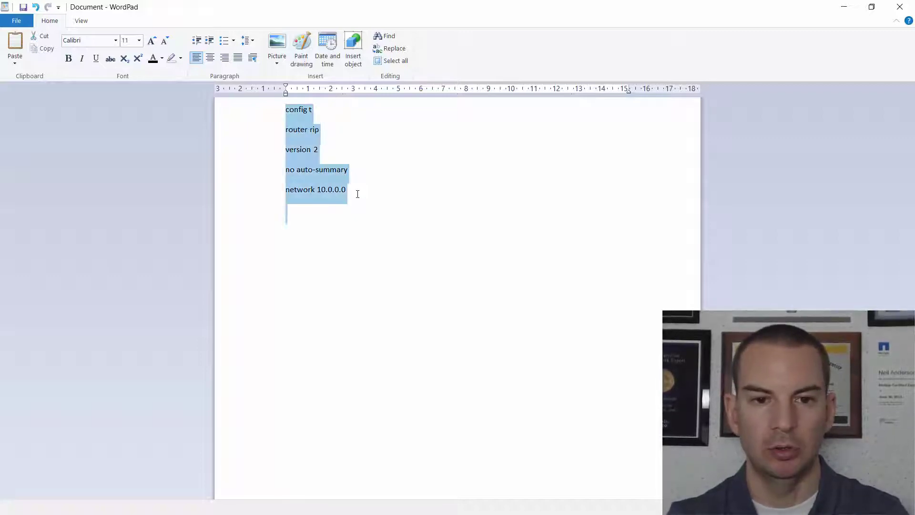
# - Switch to SuperPuTTY and paste the copied RIP configuration into the R1 and R2 sessions
pyautogui.hotkey('alt', 'Tab')
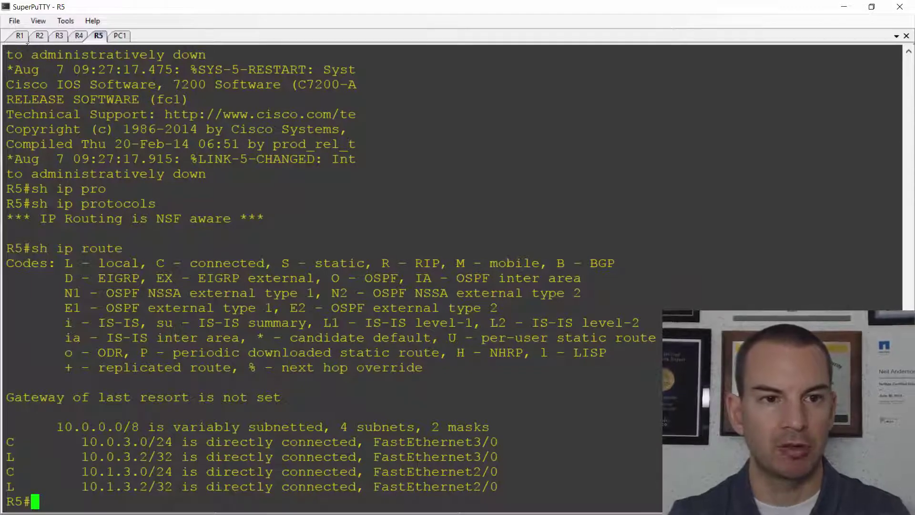
pyautogui.click(20, 37)
pyautogui.rightClick(92, 232)
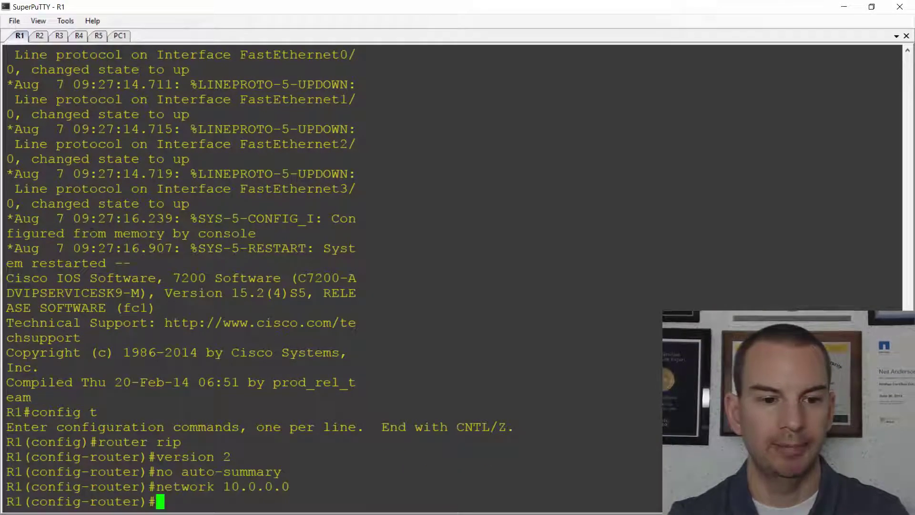
pyautogui.click(40, 36)
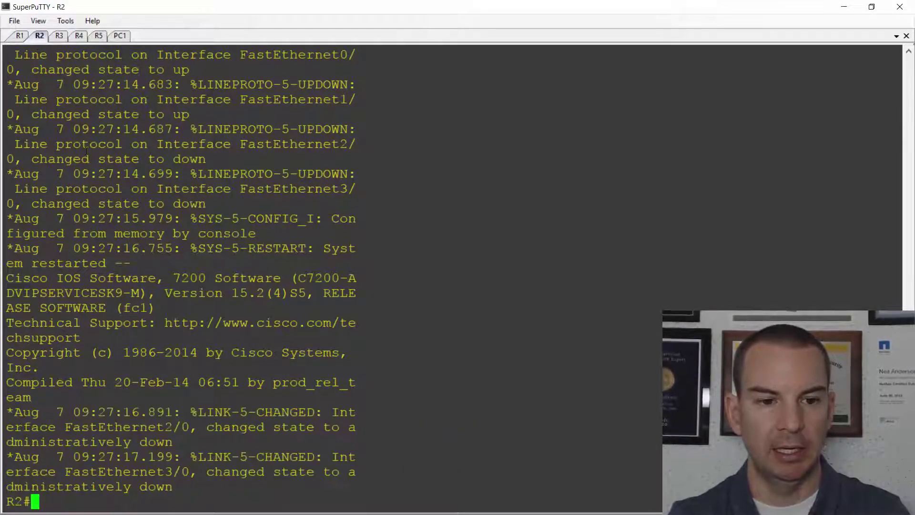
pyautogui.rightClick(69, 120)
# - Paste the RIP configuration into the R3, R4 and R5 sessions and leave configuration mode on R5 with end
pyautogui.click(59, 35)
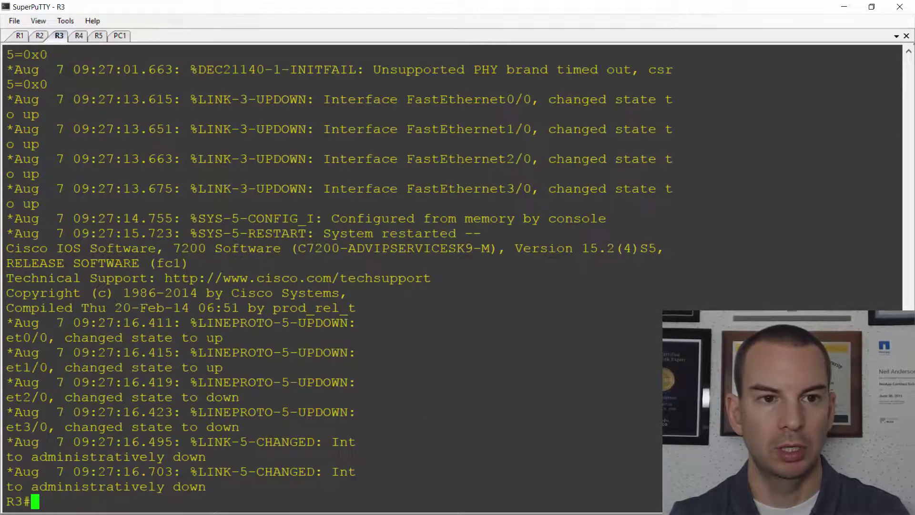
pyautogui.rightClick(69, 68)
pyautogui.click(78, 36)
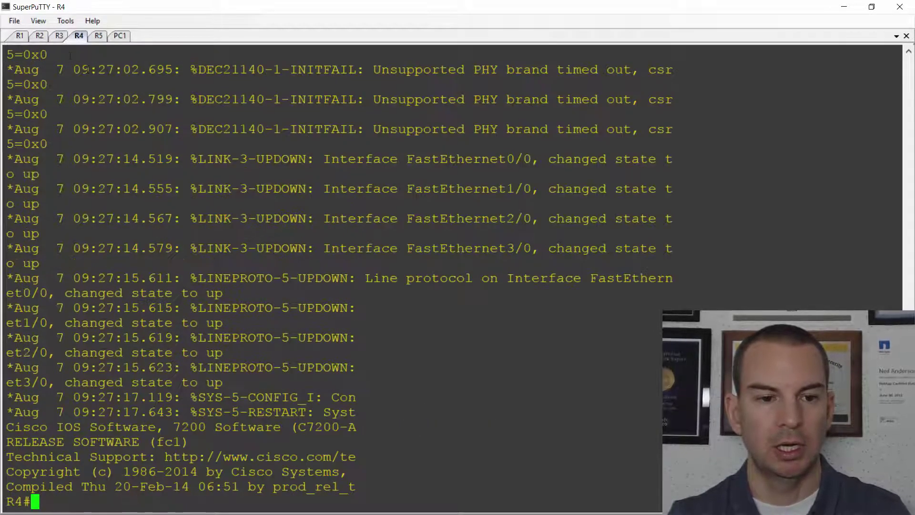
pyautogui.rightClick(97, 50)
pyautogui.click(98, 35)
pyautogui.rightClick(102, 53)
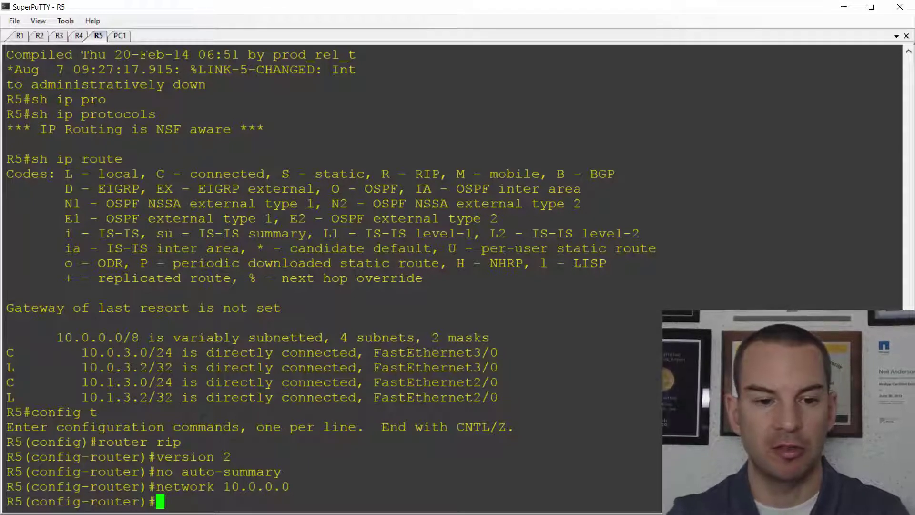
pyautogui.write('end')
pyautogui.press('Return')
# - Run sh ip protocols on R5 and examine the routing protocol and the networks being routed
pyautogui.write('sh ip p')
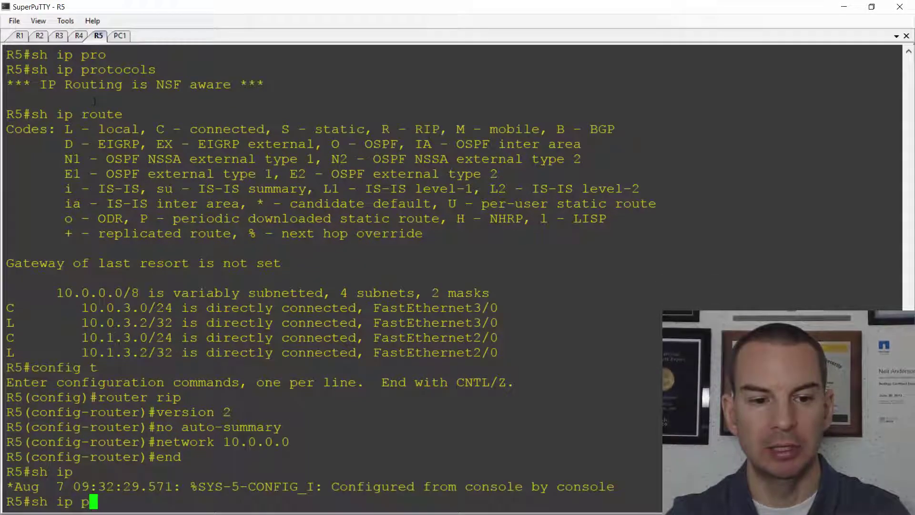
pyautogui.write('rotocols')
pyautogui.press('Return')
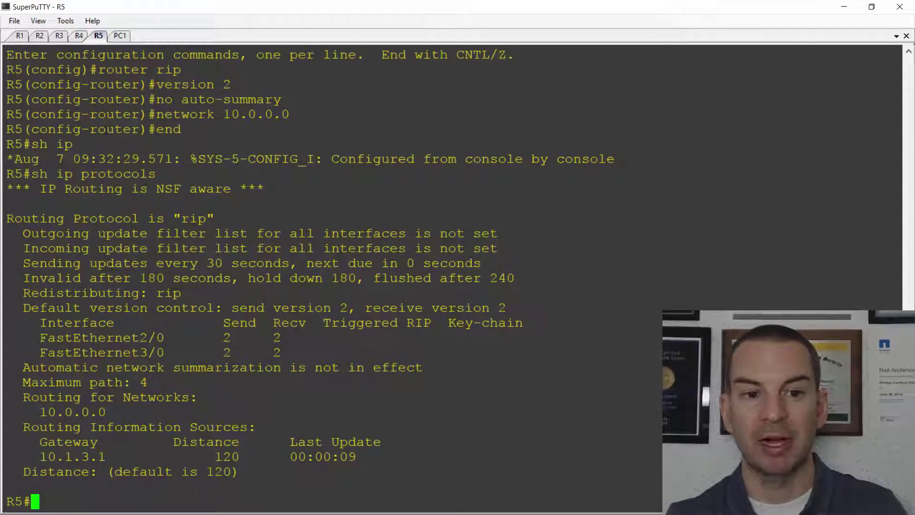
pyautogui.moveTo(222, 221); pyautogui.dragTo(15, 219)
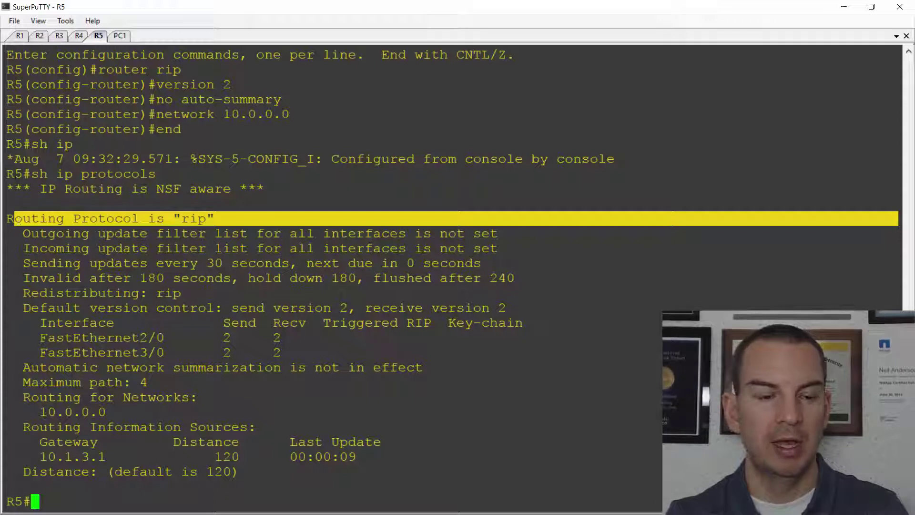
pyautogui.moveTo(111, 413); pyautogui.dragTo(43, 416)
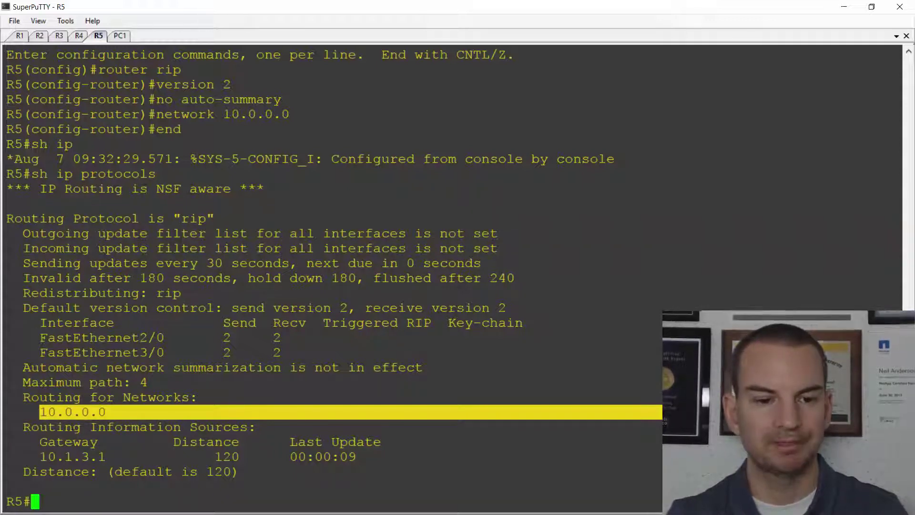
# - Run sh ip route on R5, examine the RIP-learned routes and consult the lab topology diagram
pyautogui.write('sh ip route')
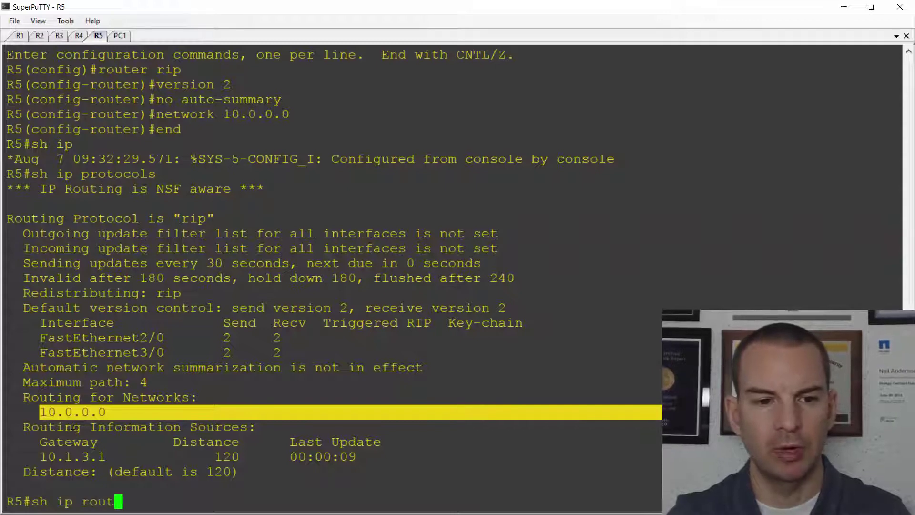
pyautogui.press('Return')
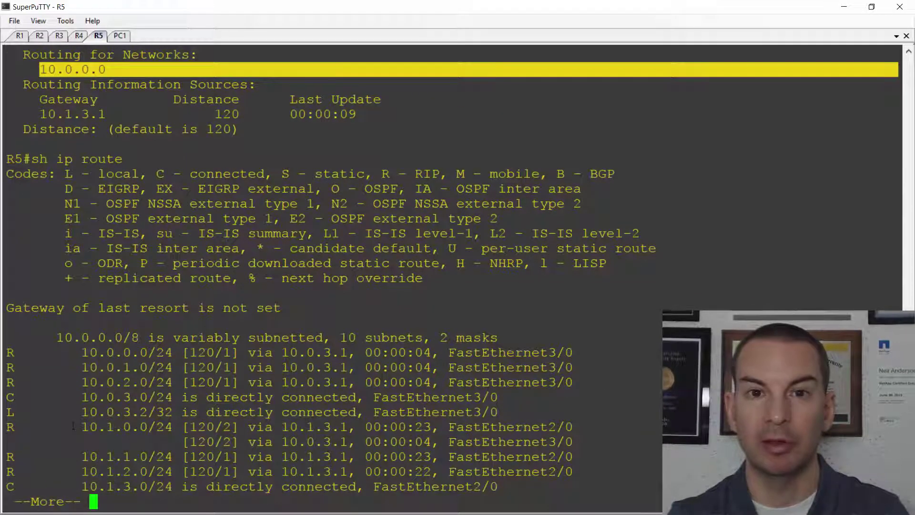
pyautogui.press('space')
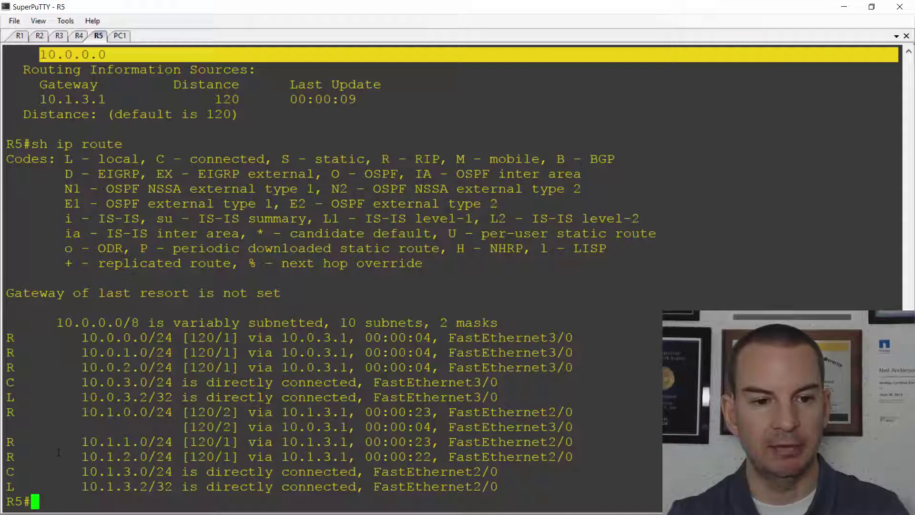
pyautogui.moveTo(180, 456); pyautogui.dragTo(82, 442)
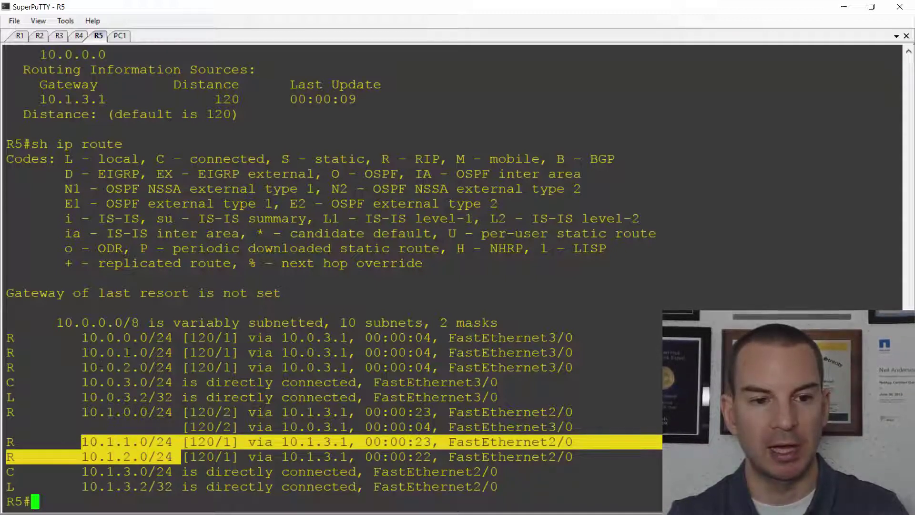
pyautogui.moveTo(177, 363); pyautogui.dragTo(72, 339)
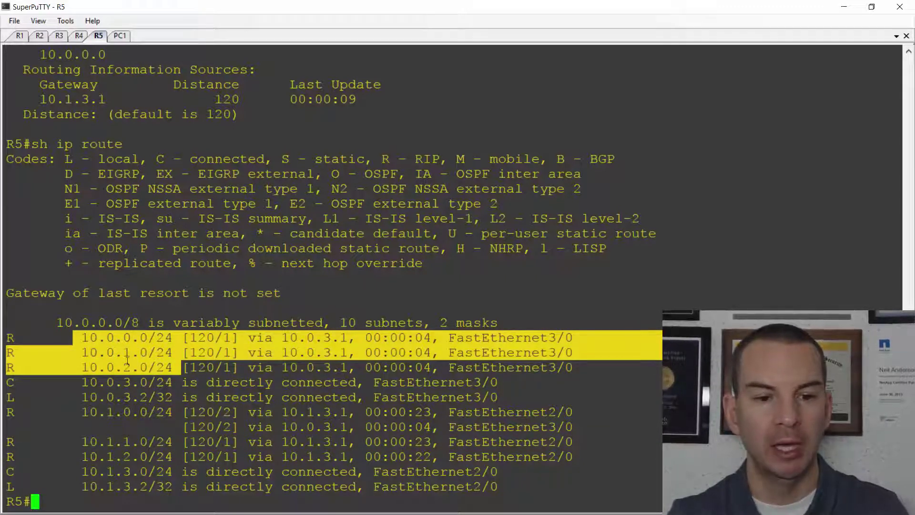
pyautogui.hotkey('alt', 'Tab')
pyautogui.hotkey('alt', 'Tab')
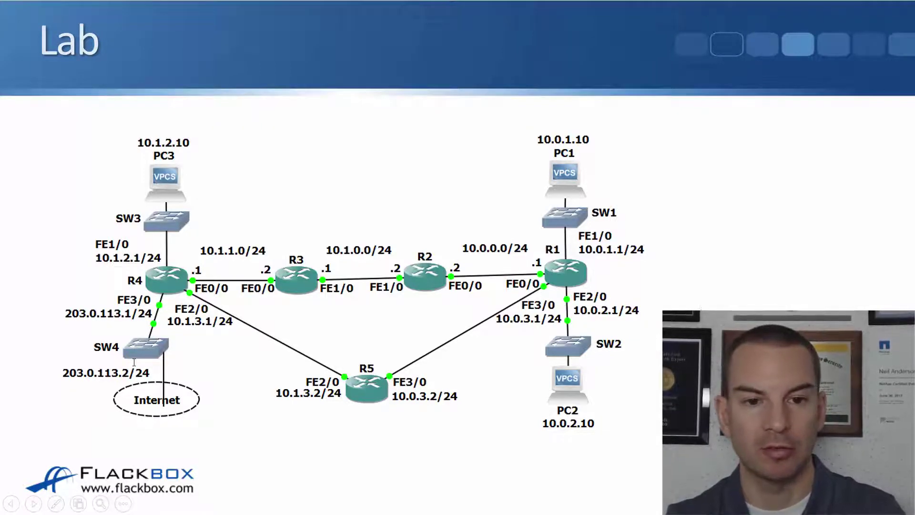
# - Switch to SuperPuTTY's R1 session, leave configuration mode with end and display the routing table with sh ip route
pyautogui.hotkey('alt', 'Tab')
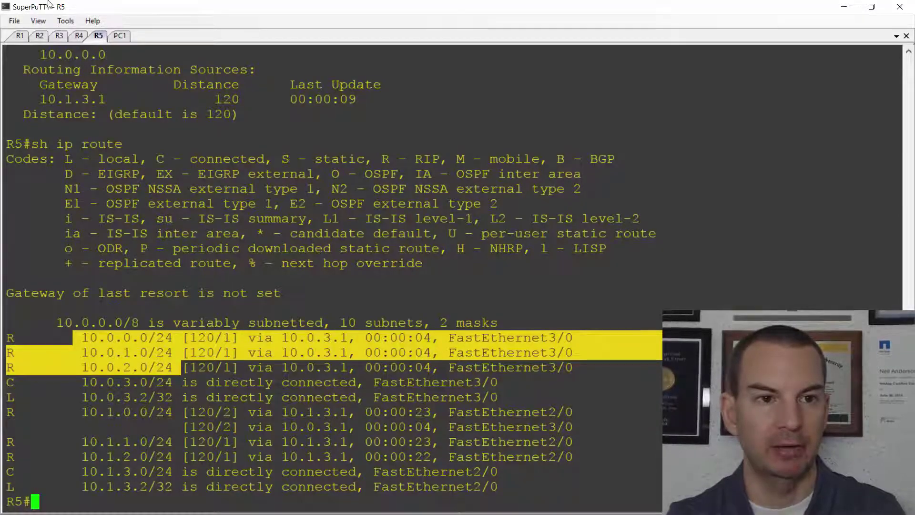
pyautogui.click(19, 35)
pyautogui.write('end')
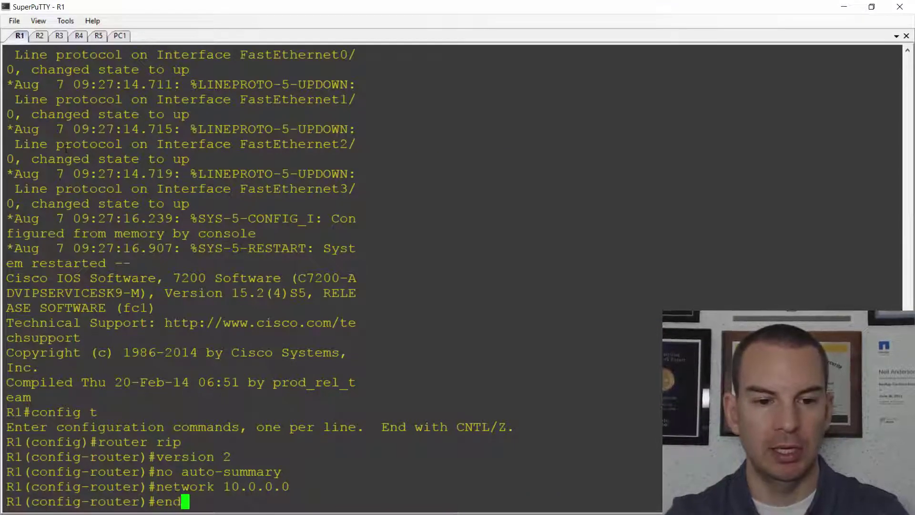
pyautogui.press('Return')
pyautogui.write('sh ip route')
pyautogui.press('Return')
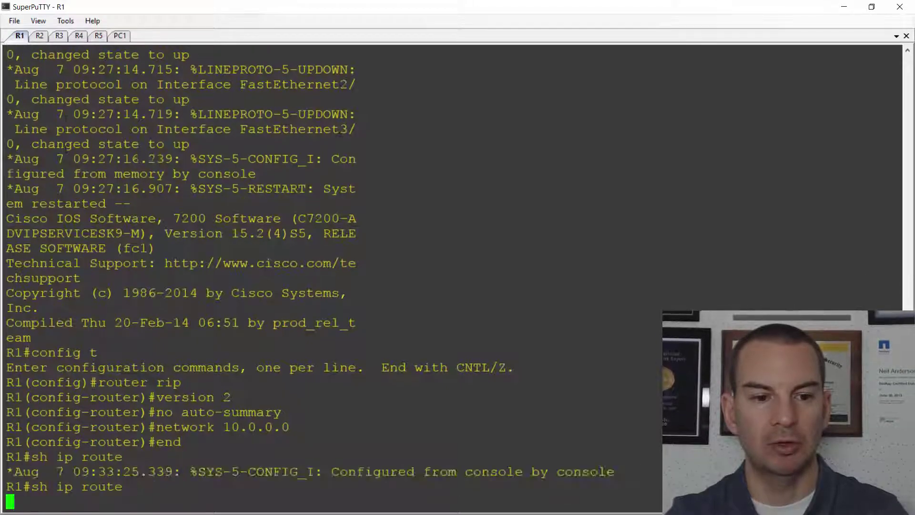
pyautogui.press('space')
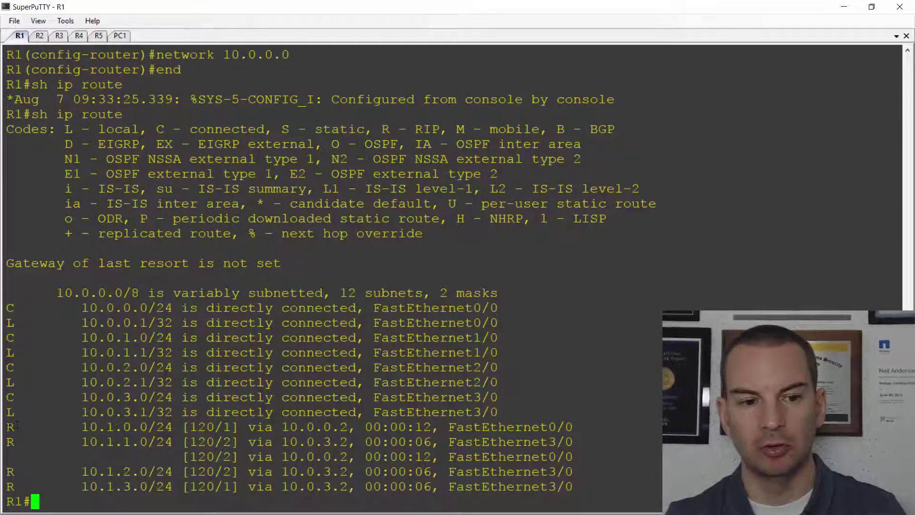
# - Examine the RIP-learned routes in R1's routing table and the administrative distance and metric of the 10.1.0.0/24 route
pyautogui.moveTo(6, 427); pyautogui.dragTo(571, 486)
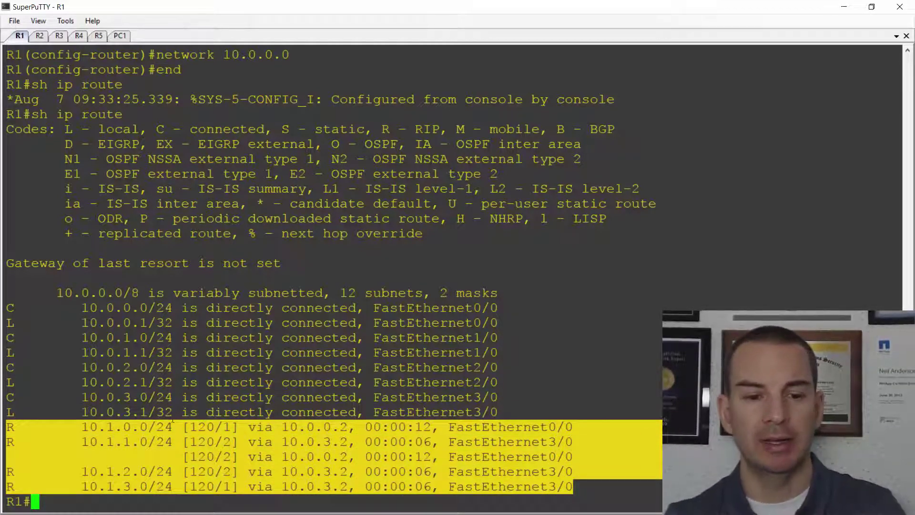
pyautogui.click(216, 426)
pyautogui.moveTo(222, 427); pyautogui.dragTo(191, 426)
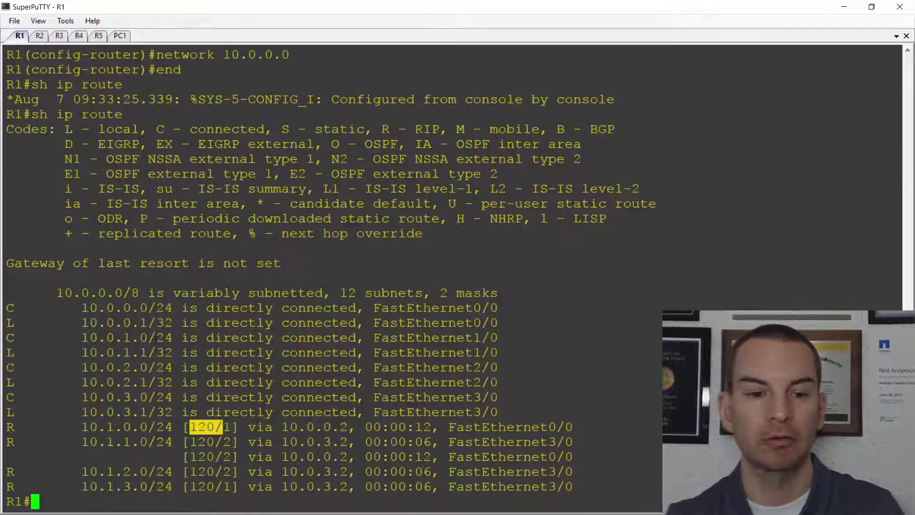
pyautogui.click(228, 426)
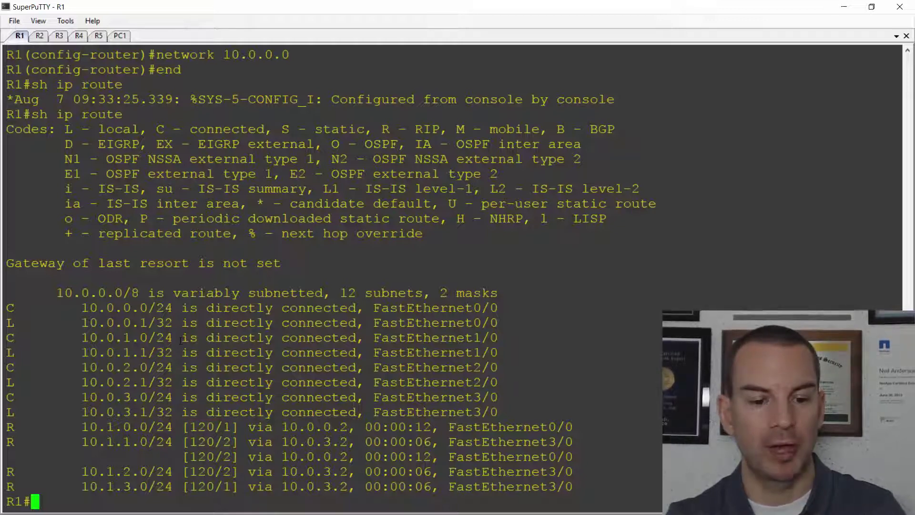
# - Consult the lab topology diagram and examine the metric, next hop and exit interface of R1's RIP route to 10.1.2.0/24
pyautogui.hotkey('alt', 'Tab')
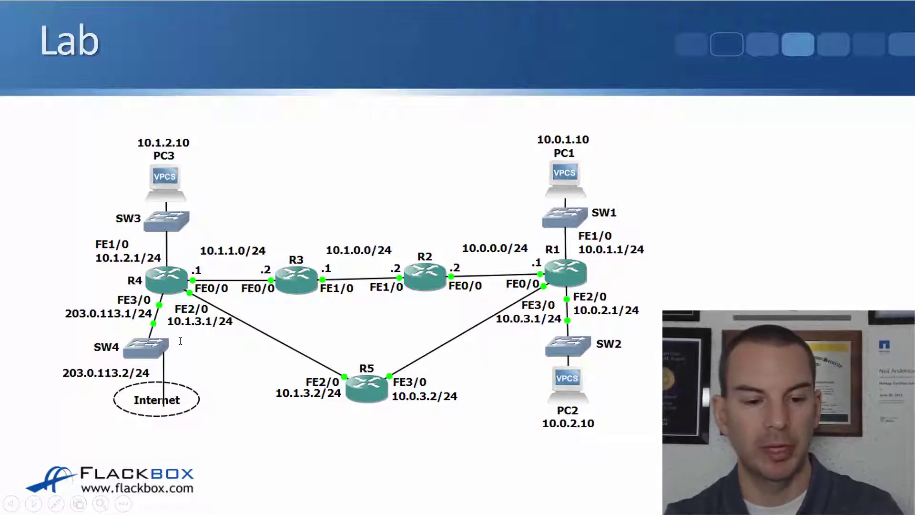
pyautogui.hotkey('alt', 'Tab')
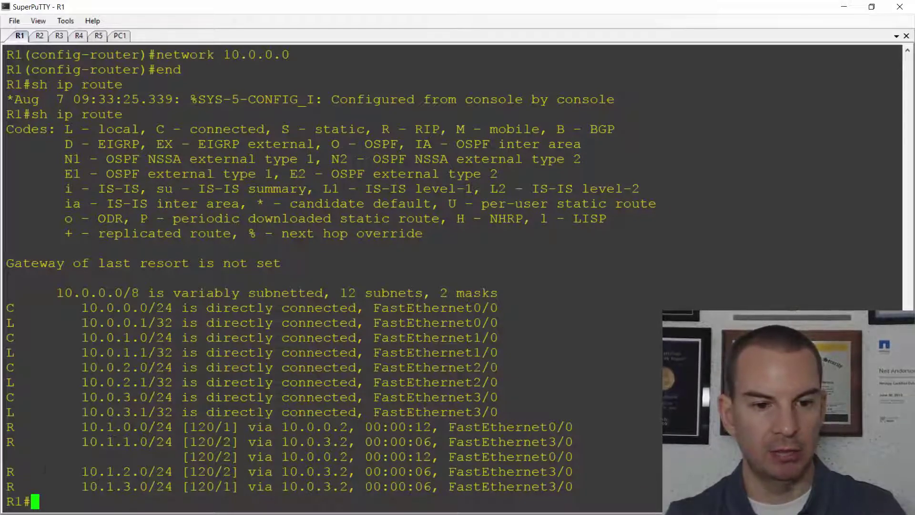
pyautogui.moveTo(21, 471); pyautogui.dragTo(7, 471)
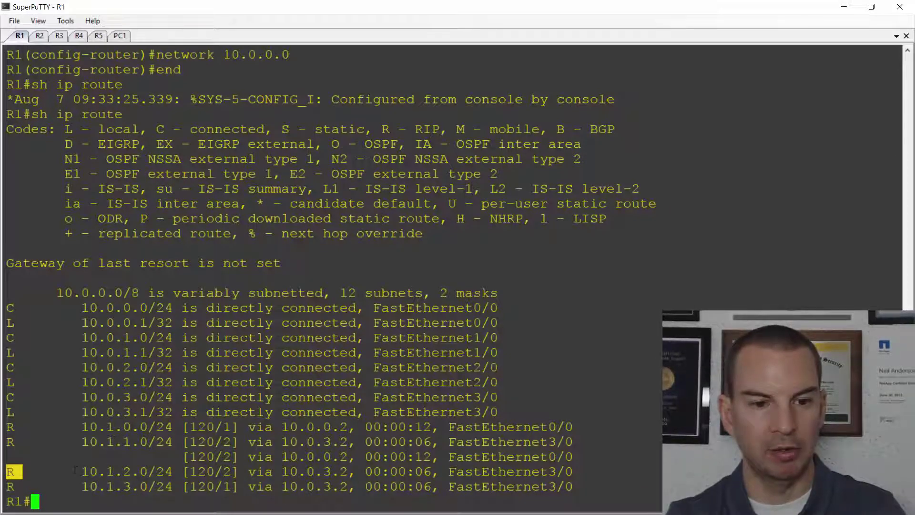
pyautogui.moveTo(75, 471); pyautogui.dragTo(231, 472)
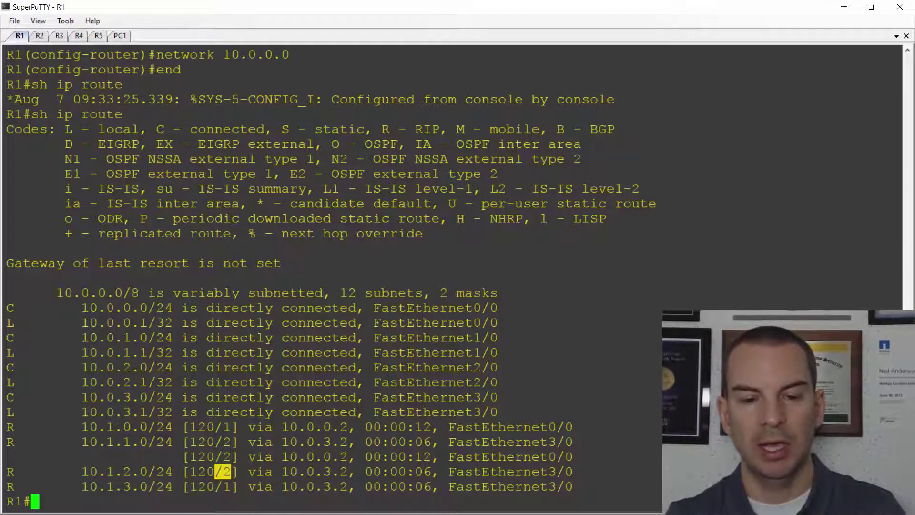
pyautogui.moveTo(349, 471); pyautogui.dragTo(285, 472)
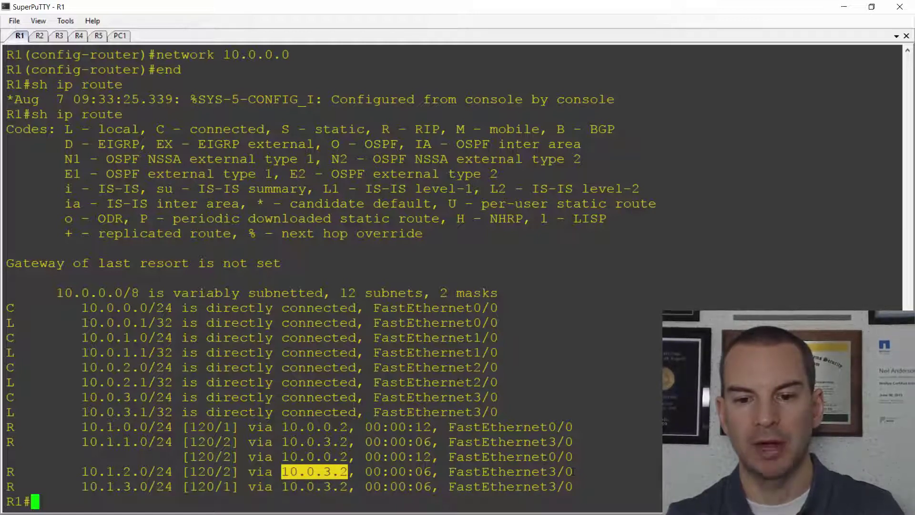
pyautogui.moveTo(574, 471); pyautogui.dragTo(449, 472)
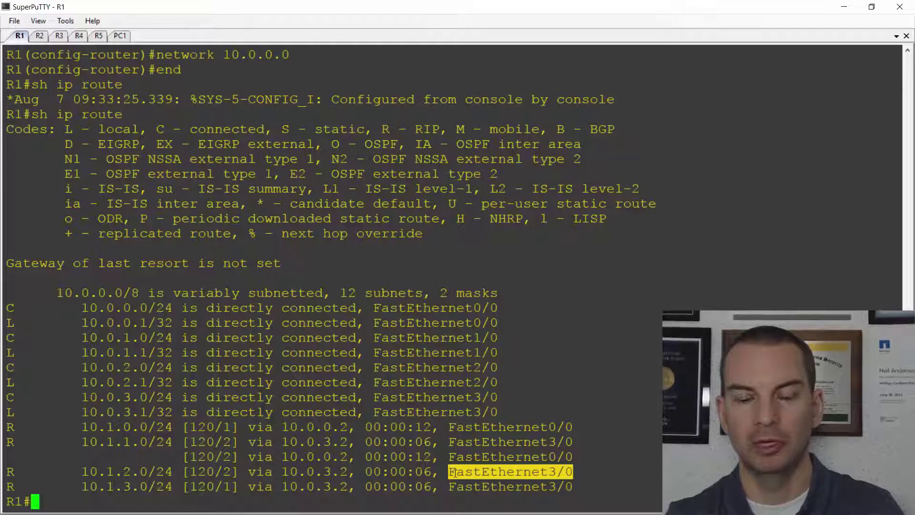
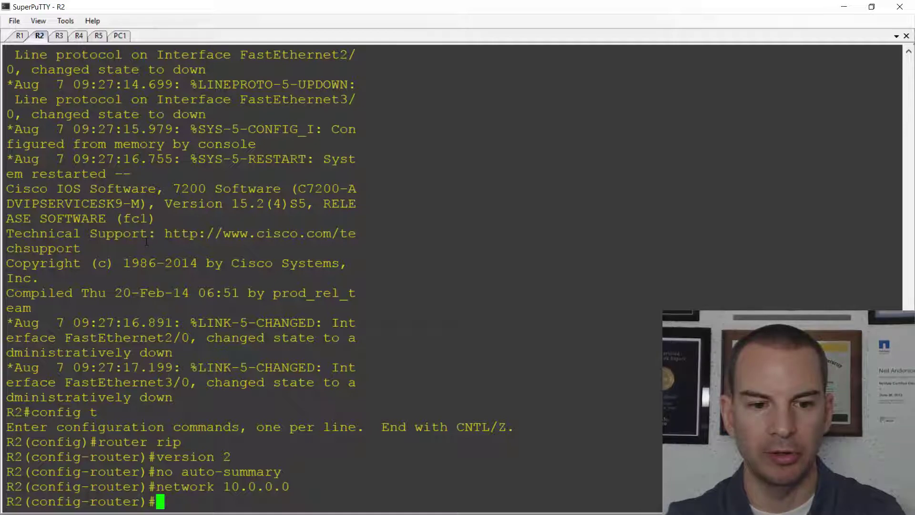
# - Configure the RIP summary address 10.1.0.0 255.255.0.0 on R2's interface f0/0
pyautogui.write('int f0/0')
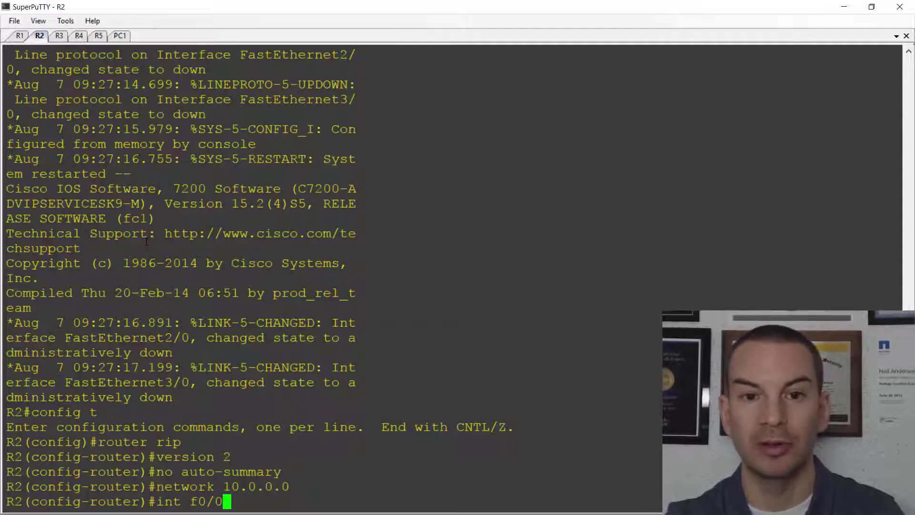
pyautogui.press('Return')
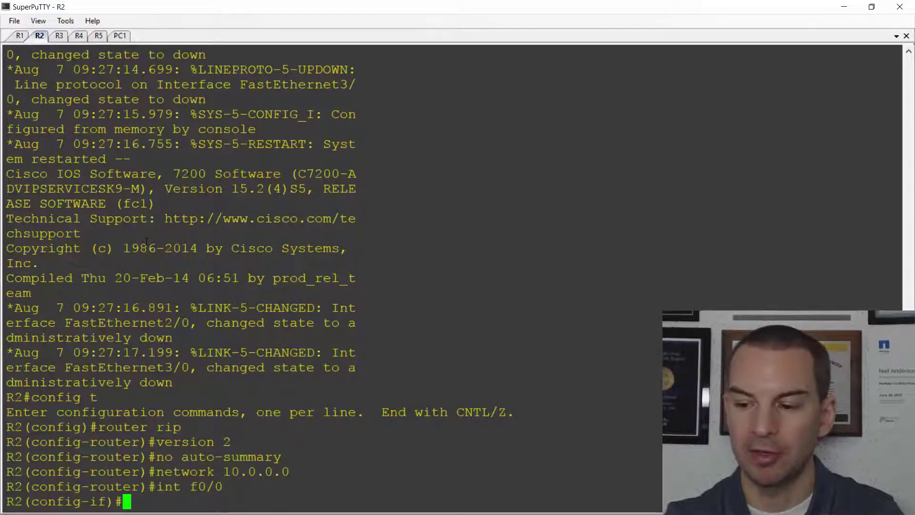
pyautogui.write('ip sum')
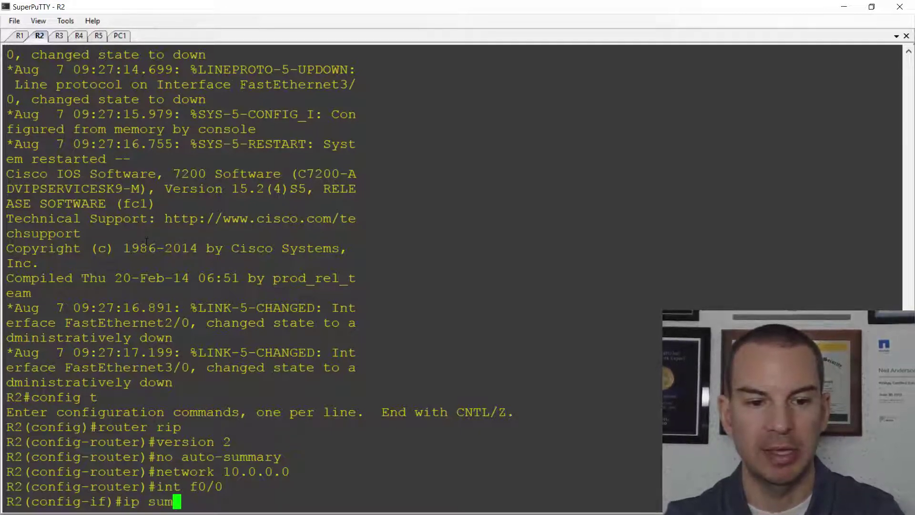
pyautogui.press('Tab')
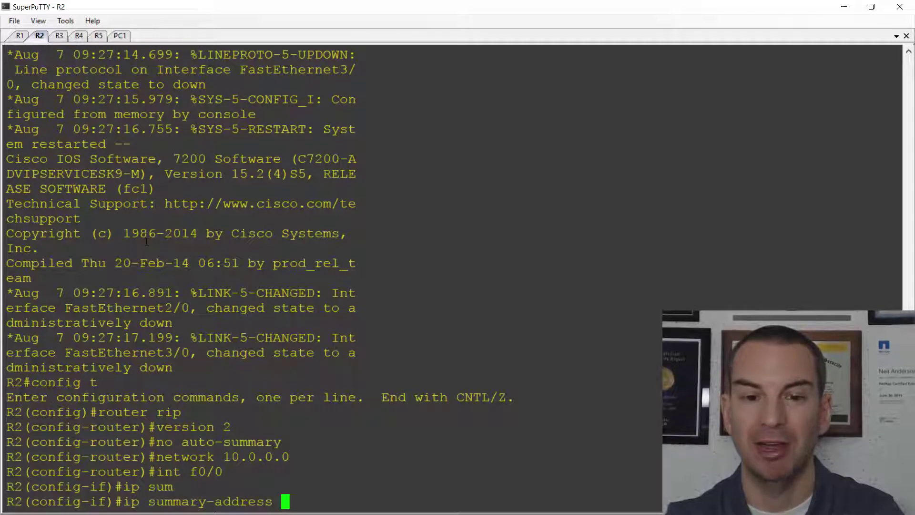
pyautogui.write('rip ')
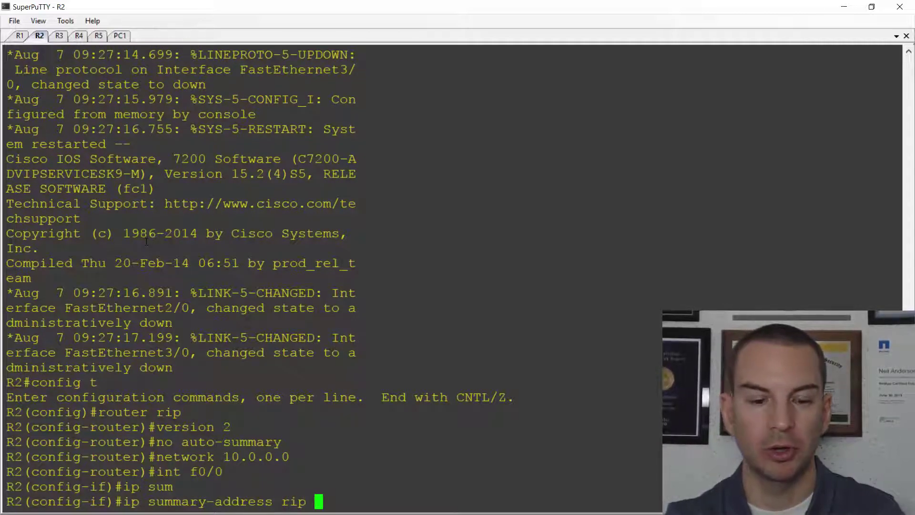
pyautogui.write('10.')
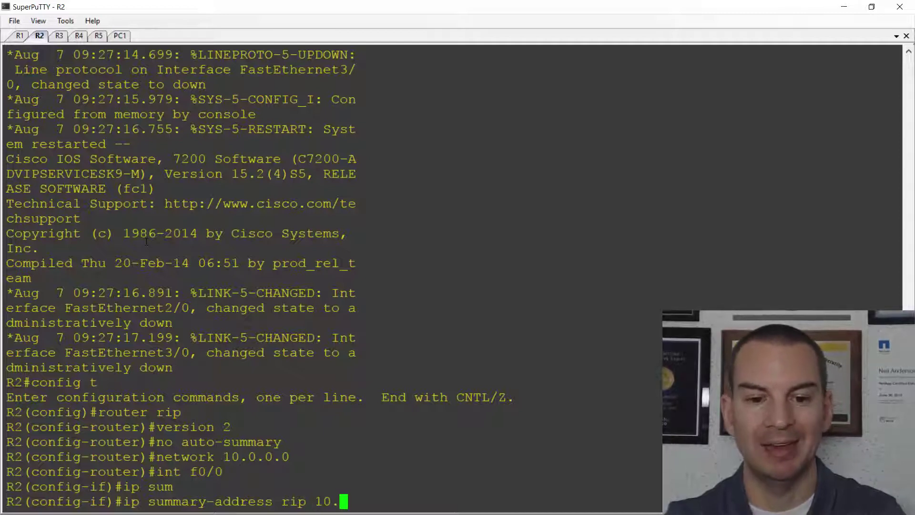
pyautogui.write('1.0.0 ')
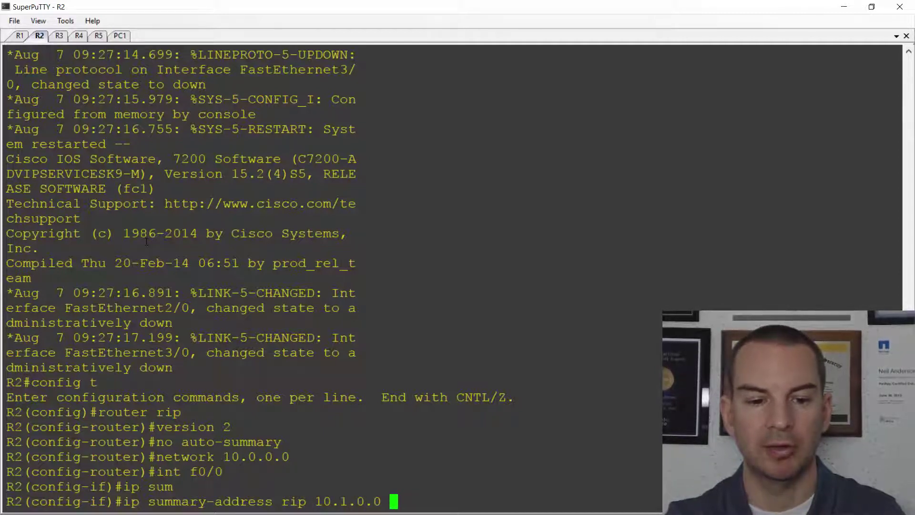
pyautogui.write('255.')
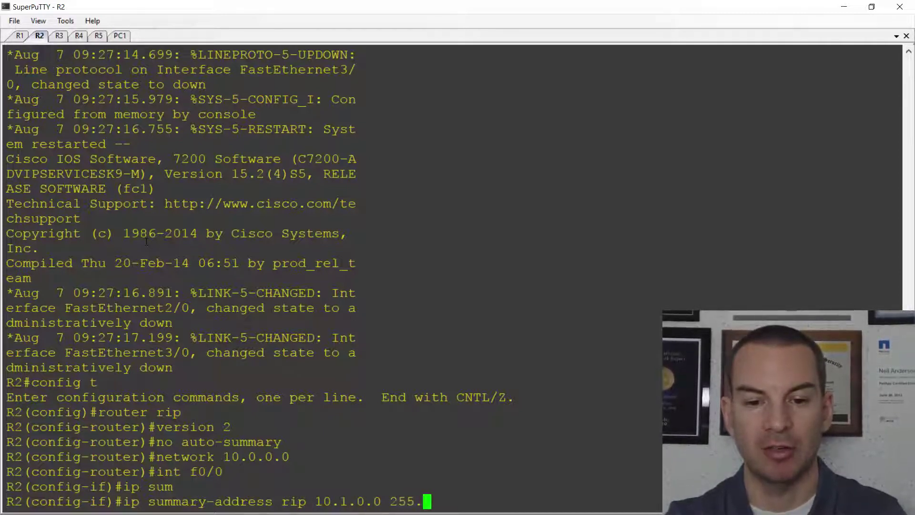
pyautogui.write('255.0')
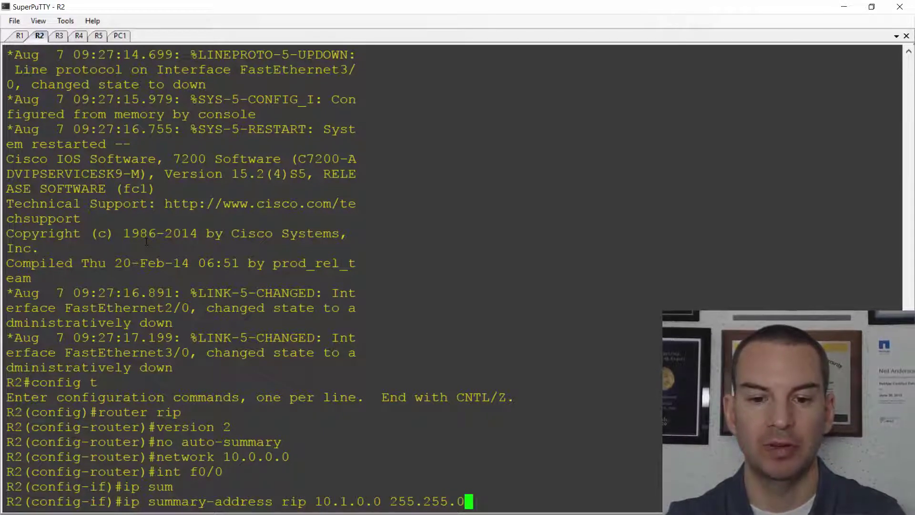
pyautogui.write('.0')
pyautogui.press('Return')
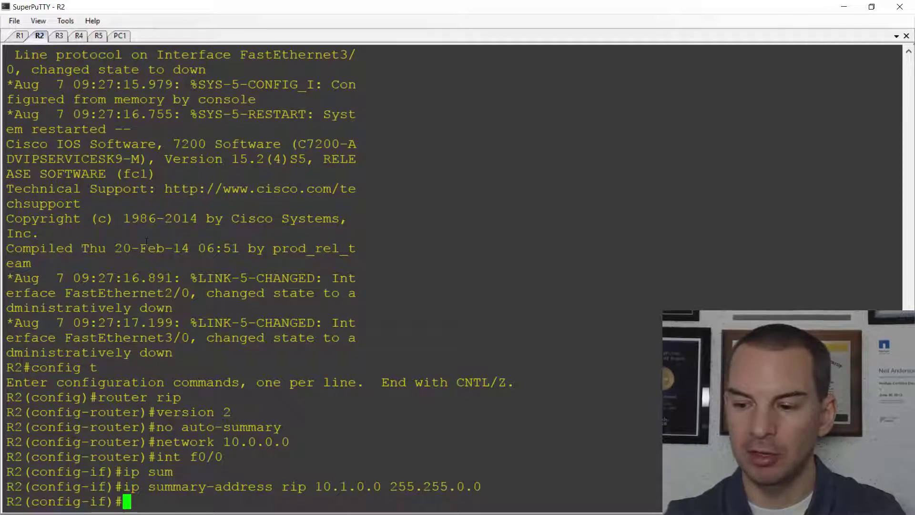
# - Configure the RIP summary address 10.0.0.0 255.255.0.0 on R2's interface f1/0
pyautogui.write('int f1/0')
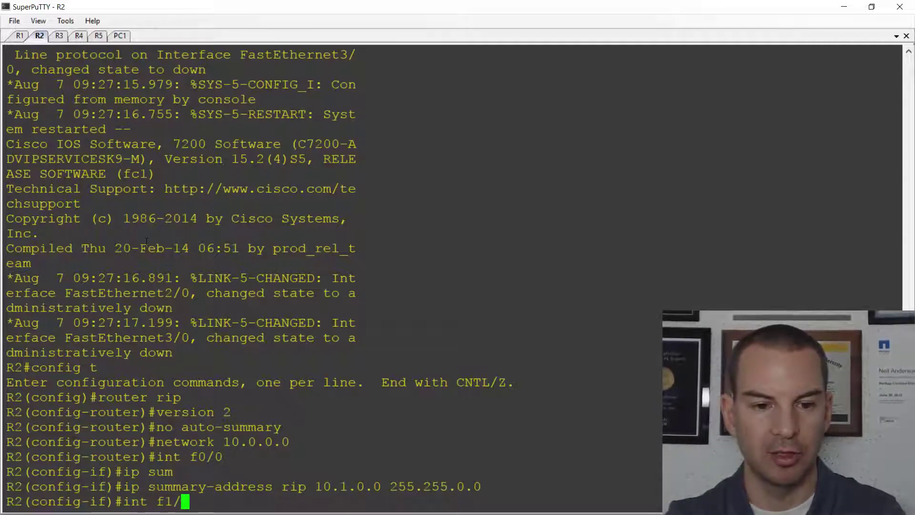
pyautogui.press('Return')
pyautogui.write('ip sum')
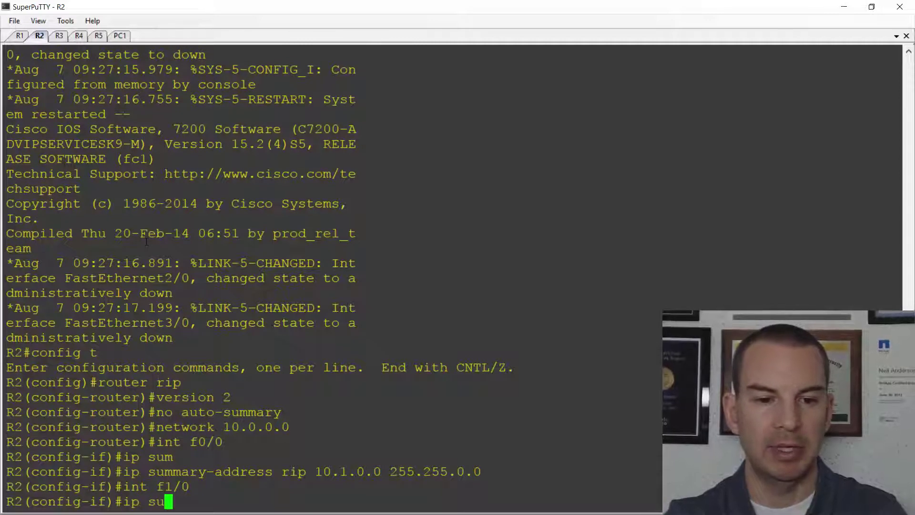
pyautogui.press('Tab')
pyautogui.write('rip 1')
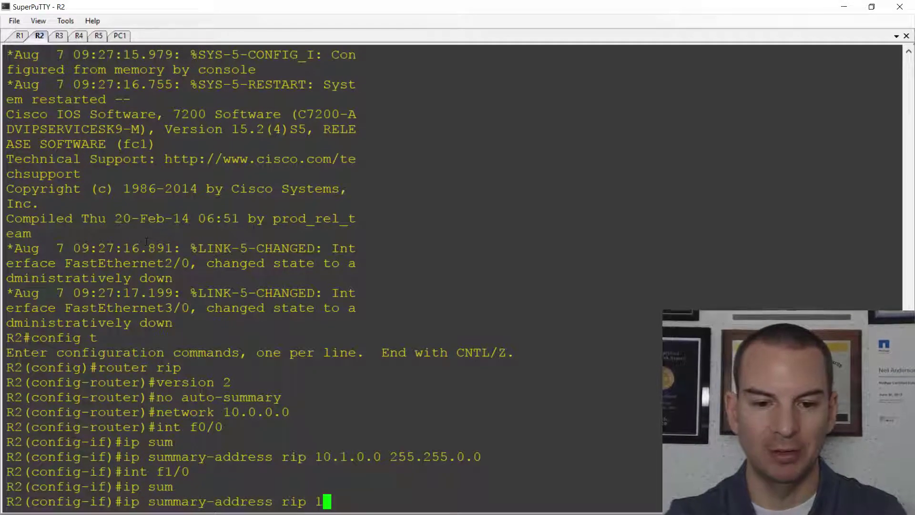
pyautogui.write('0.0.0.0 ')
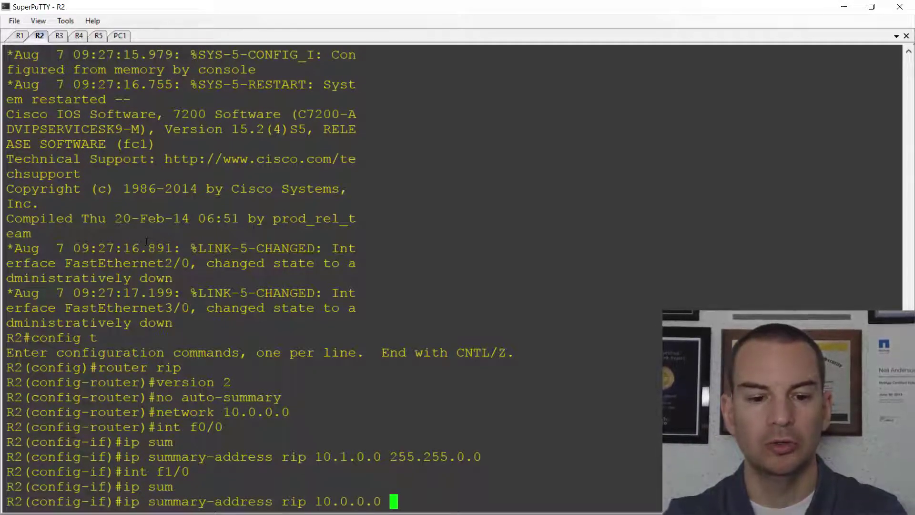
pyautogui.write('255.255.0.0')
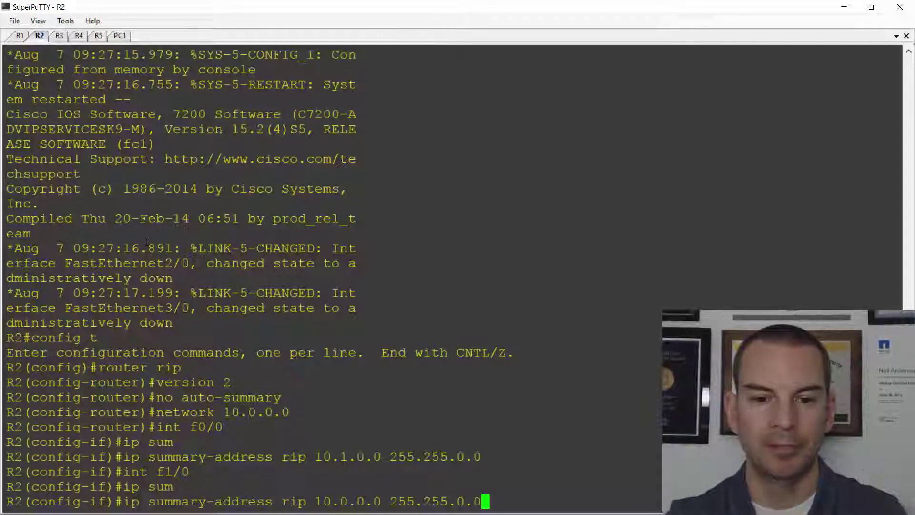
pyautogui.press('Return')
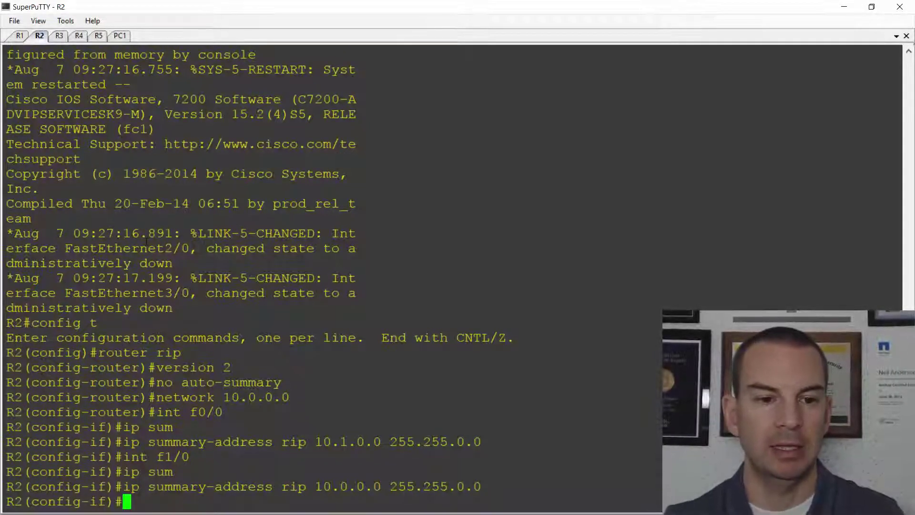
# - Enter configuration mode on R5 and configure the RIP summary address 10.1.0.0 255.255.0.0 on interface f3/0
pyautogui.click(98, 35)
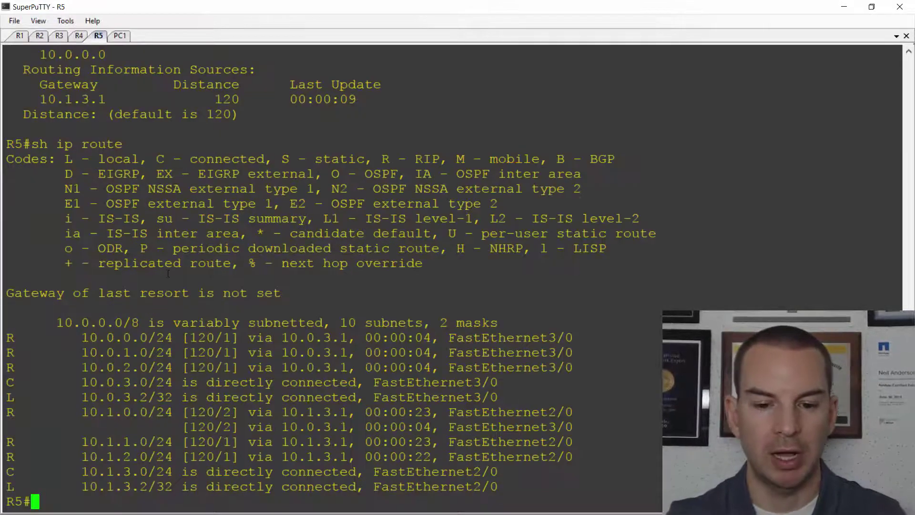
pyautogui.write('config t')
pyautogui.press('Return')
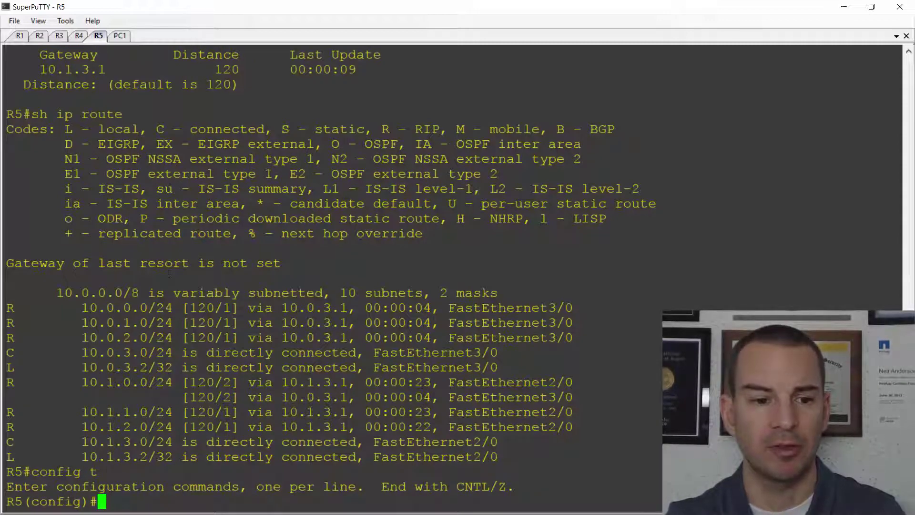
pyautogui.write('in')
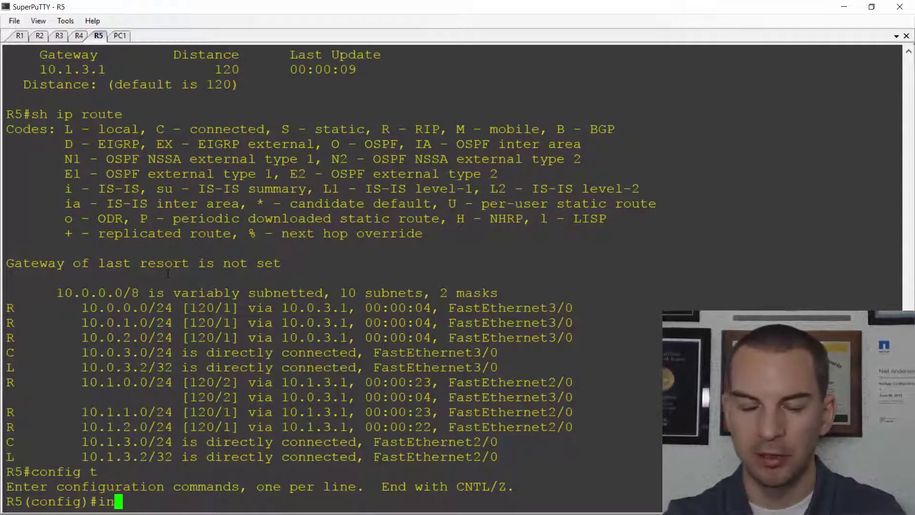
pyautogui.write('t f3/0')
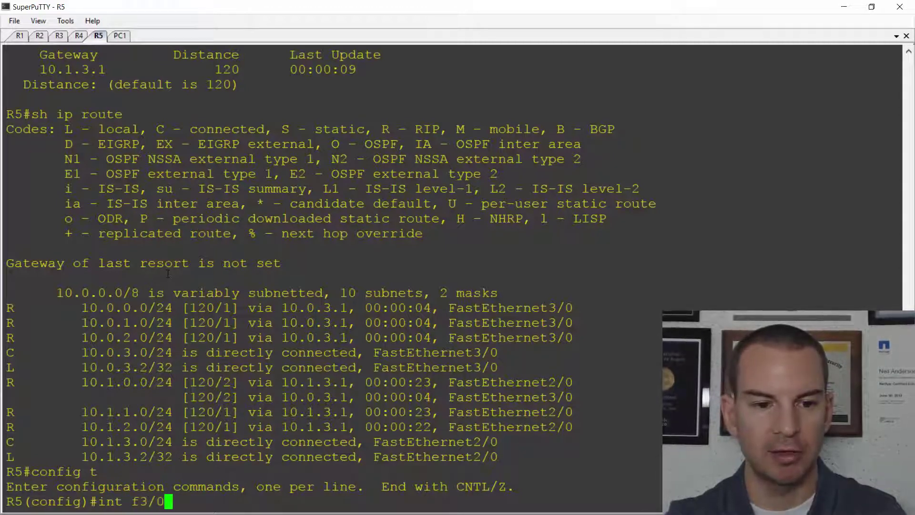
pyautogui.press('Return')
pyautogui.write('ip summ')
pyautogui.press('Tab')
pyautogui.write('rip 10.1.0.0 255.255.0.0')
pyautogui.press('Return')
# - Configure the RIP summary address 10.0.0.0 255.255.0.0 on R5's interface f2/0
pyautogui.write('int ')
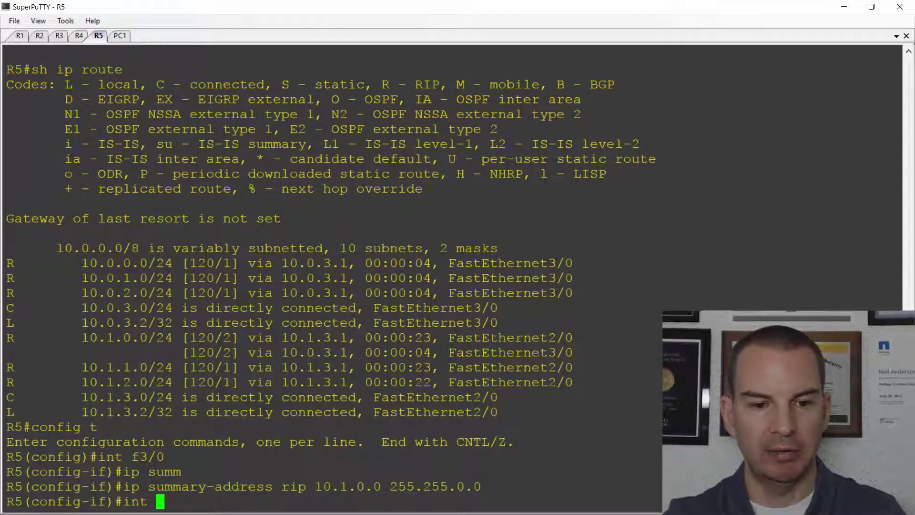
pyautogui.write('f2')
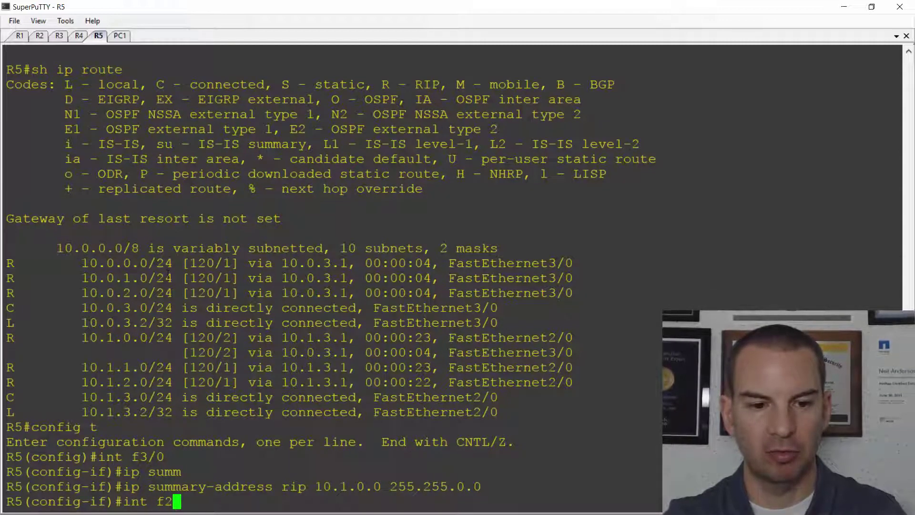
pyautogui.write('/0')
pyautogui.press('Return')
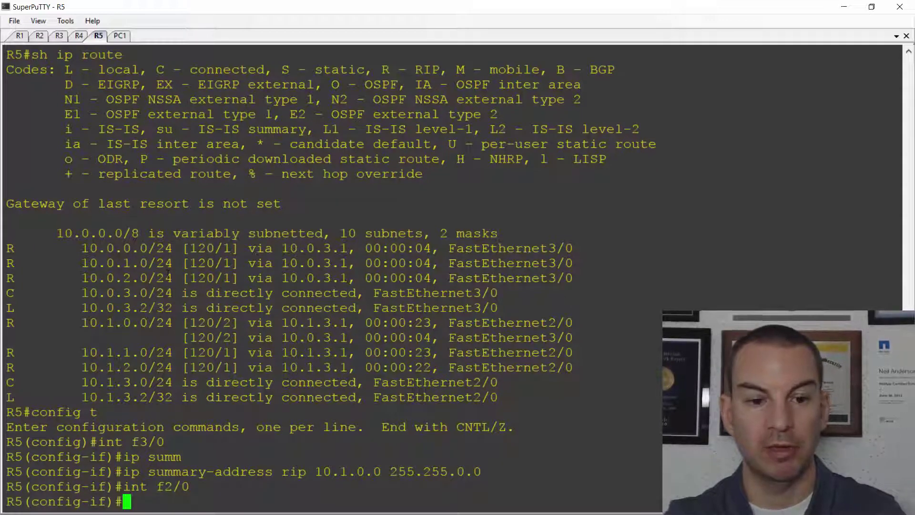
pyautogui.write('ip summ')
pyautogui.press('Tab')
pyautogui.write('rip 10.0.0.0 255.255.0.0')
pyautogui.press('Return')
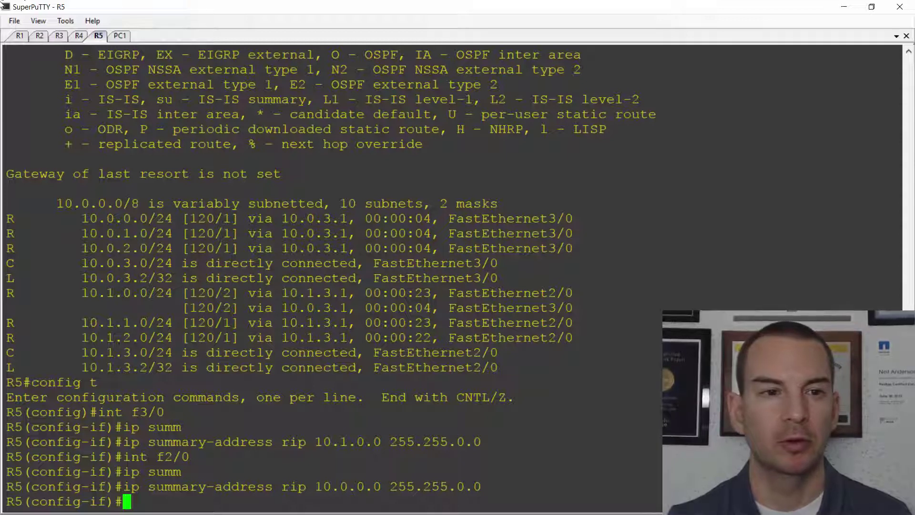
# - Switch to R1, enter configuration mode and remove its existing RIP routing process
pyautogui.click(19, 36)
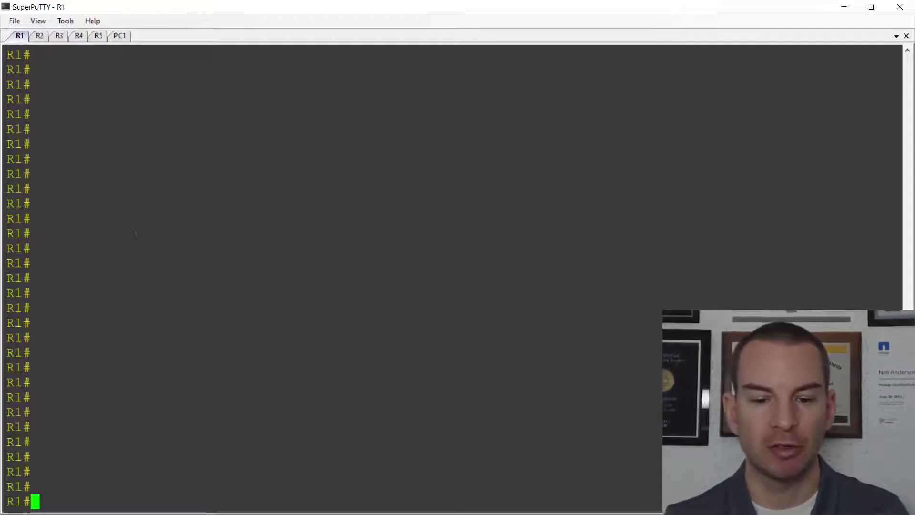
pyautogui.write('config t')
pyautogui.press('Return')
pyautogui.write('no r')
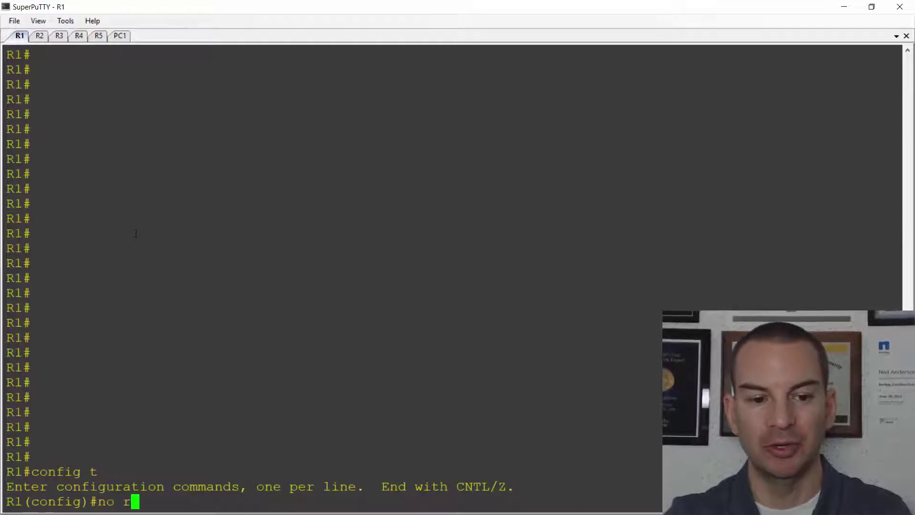
pyautogui.write('outer rip')
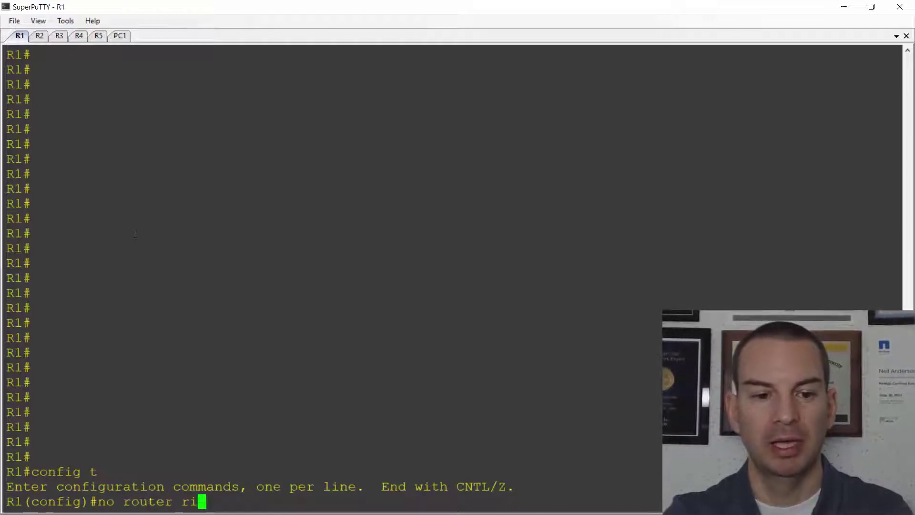
pyautogui.press('Return')
# - Reconfigure RIP on R1 with version 2, auto-summary disabled and network 10.0.0.0, and leave configuration mode
pyautogui.write('router rip')
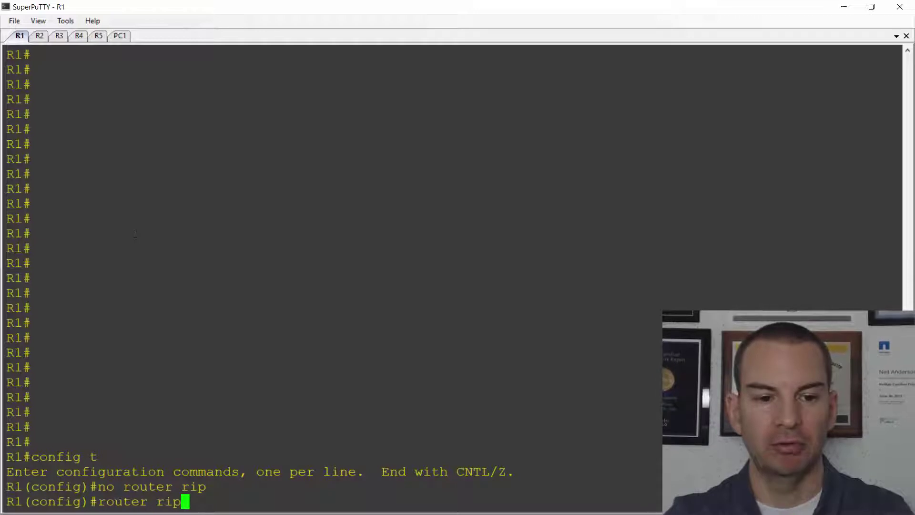
pyautogui.press('Return')
pyautogui.write('version 2')
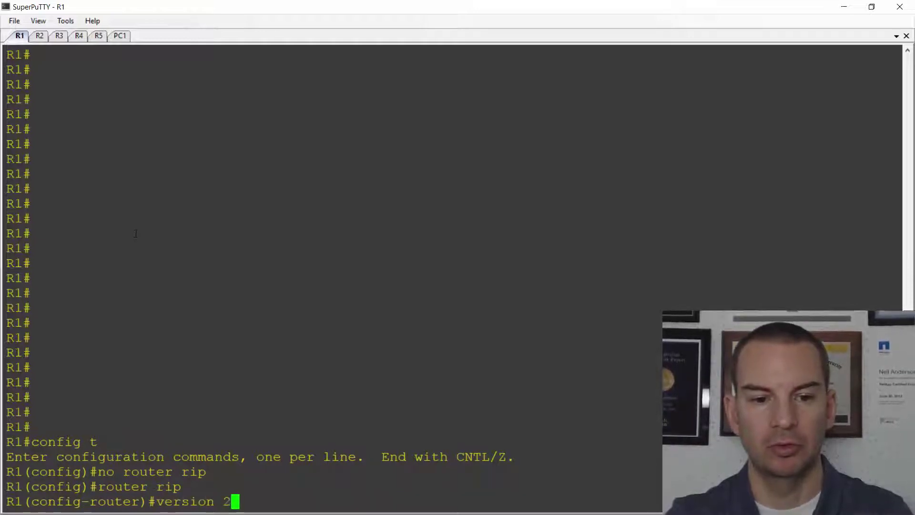
pyautogui.press('Return')
pyautogui.write('no ')
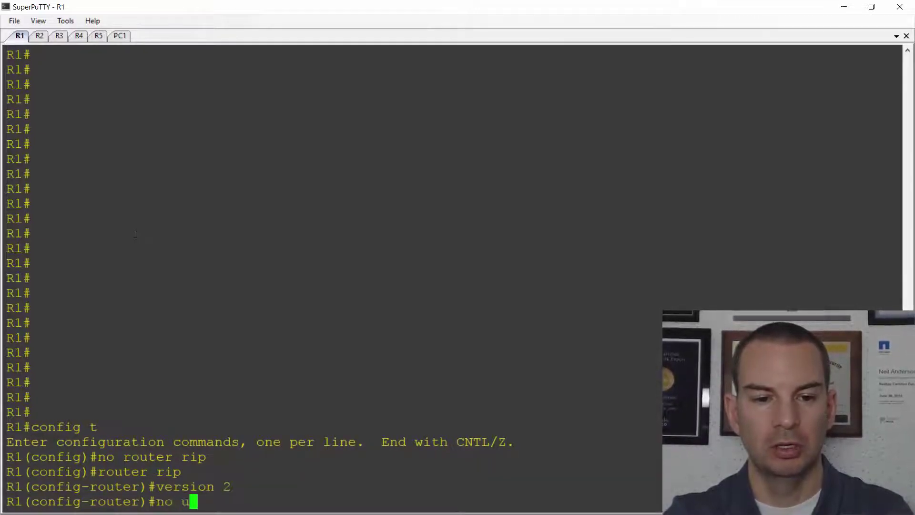
pyautogui.write('au')
pyautogui.press('Tab')
pyautogui.press('Return')
pyautogui.write('net')
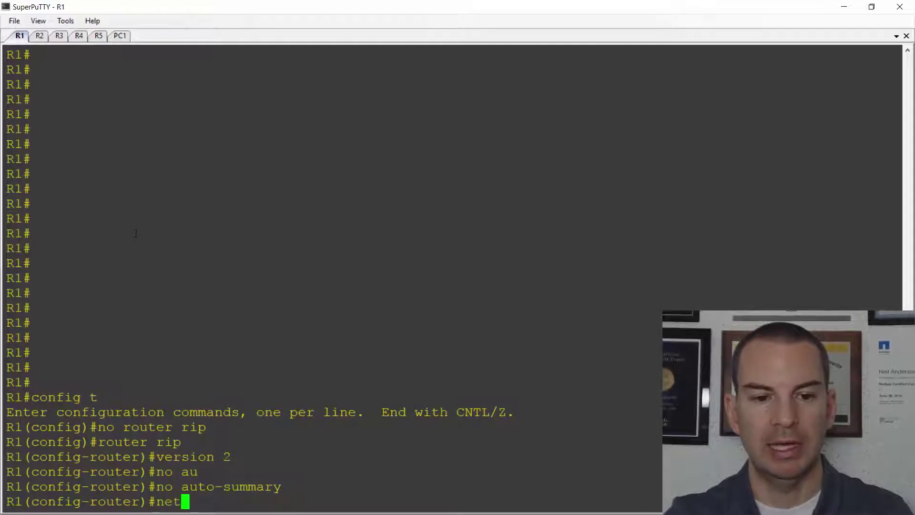
pyautogui.write('wo')
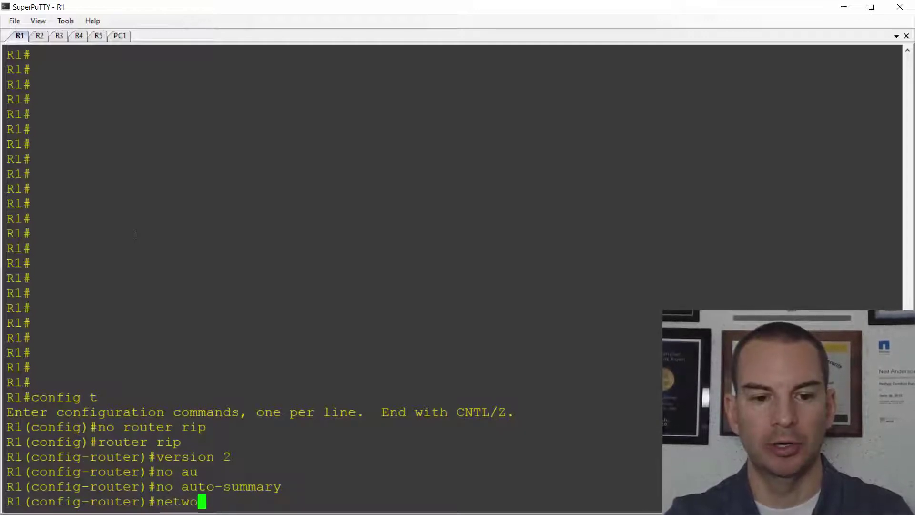
pyautogui.write('rk 10.0.0.0')
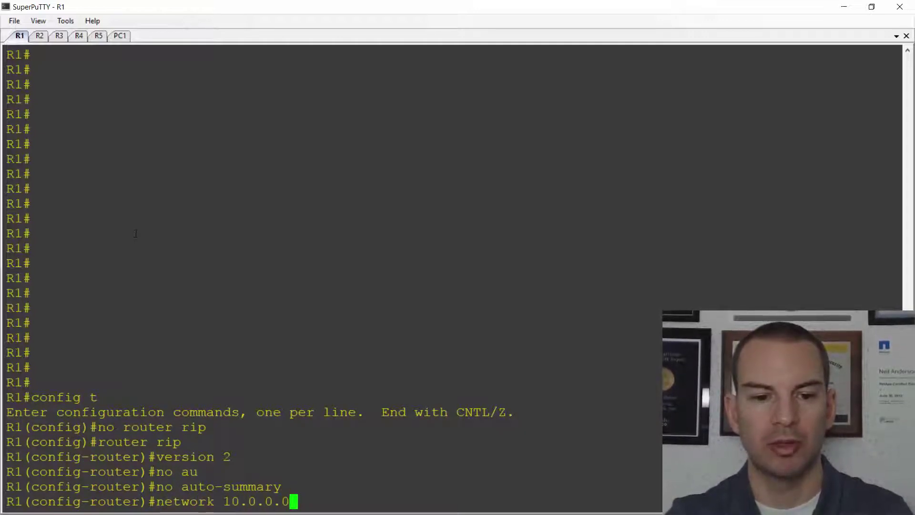
pyautogui.press('Return')
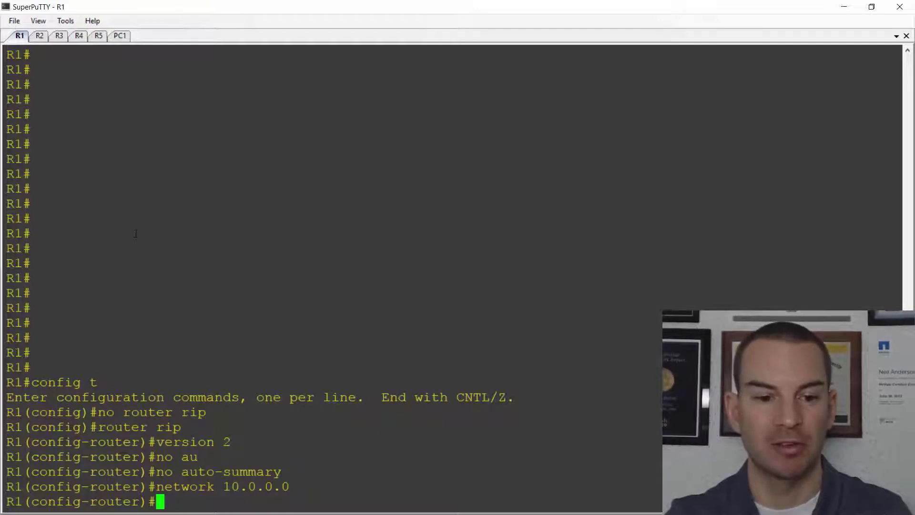
pyautogui.write('end')
pyautogui.press('Return')
# - Display R1's IP routing table and check the RIP summary route to 10.1.0.0/16
pyautogui.write('sh ip route')
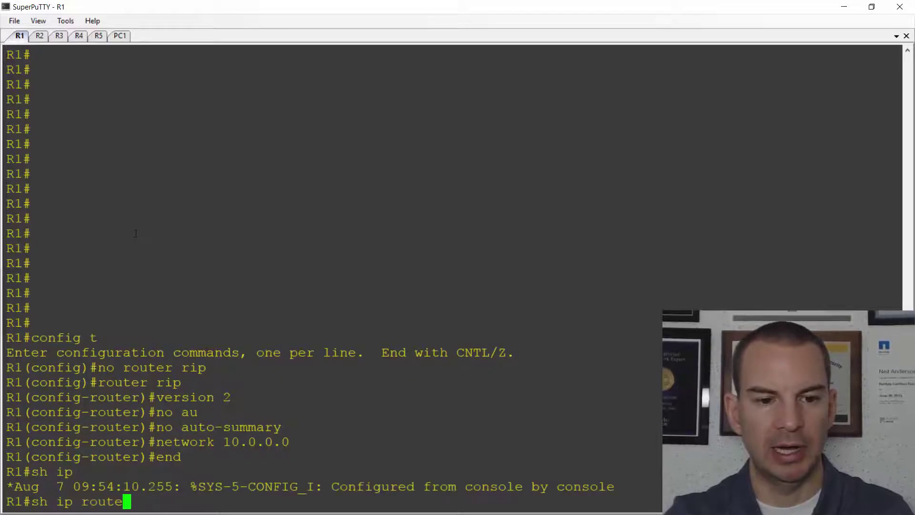
pyautogui.press('Return')
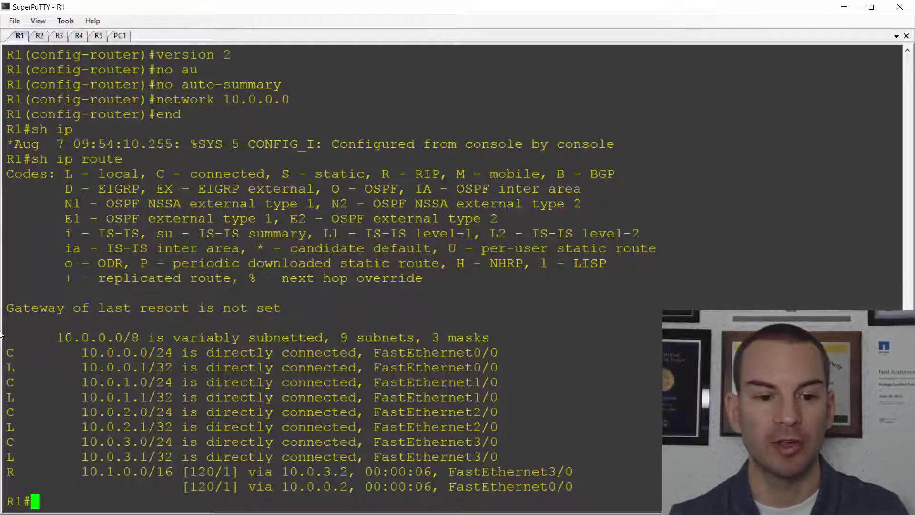
pyautogui.moveTo(180, 472); pyautogui.dragTo(88, 469)
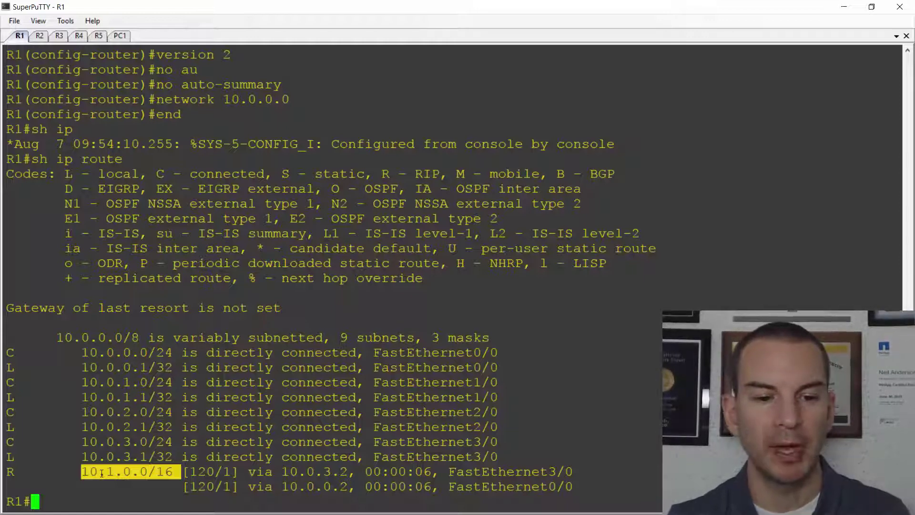
# - Consult the lab topology diagram and examine the metrics, next hops and exit interfaces of R1's 10.1.0.0/16 route
pyautogui.hotkey('alt', 'Tab')
pyautogui.hotkey('alt', 'Tab')
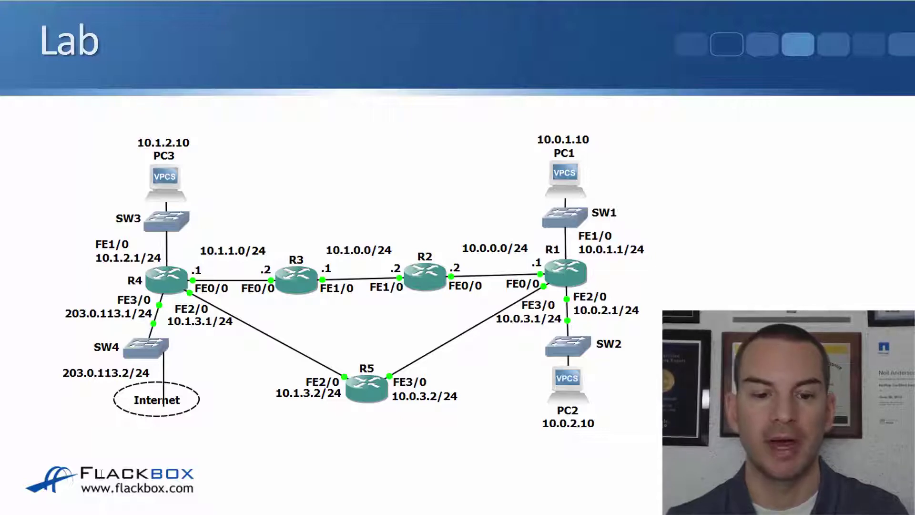
pyautogui.hotkey('alt', 'Tab')
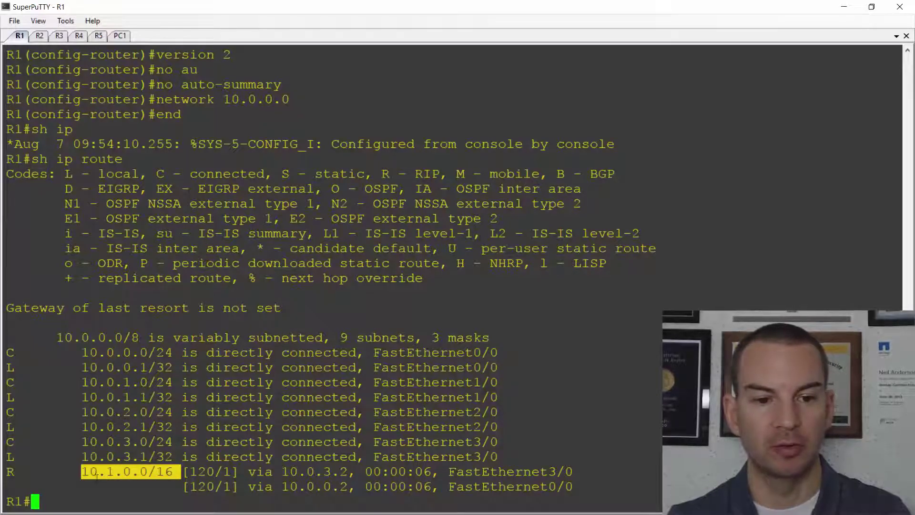
pyautogui.moveTo(85, 471); pyautogui.dragTo(173, 472)
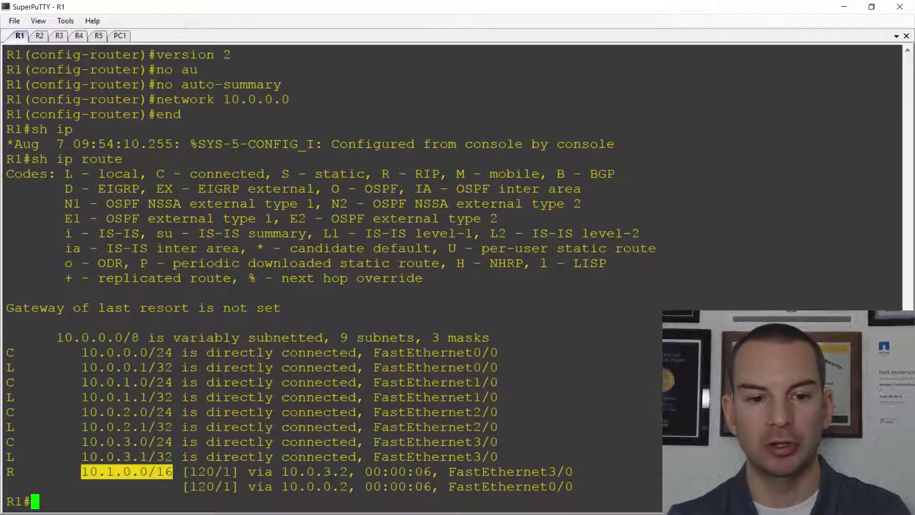
pyautogui.moveTo(225, 472); pyautogui.dragTo(236, 487)
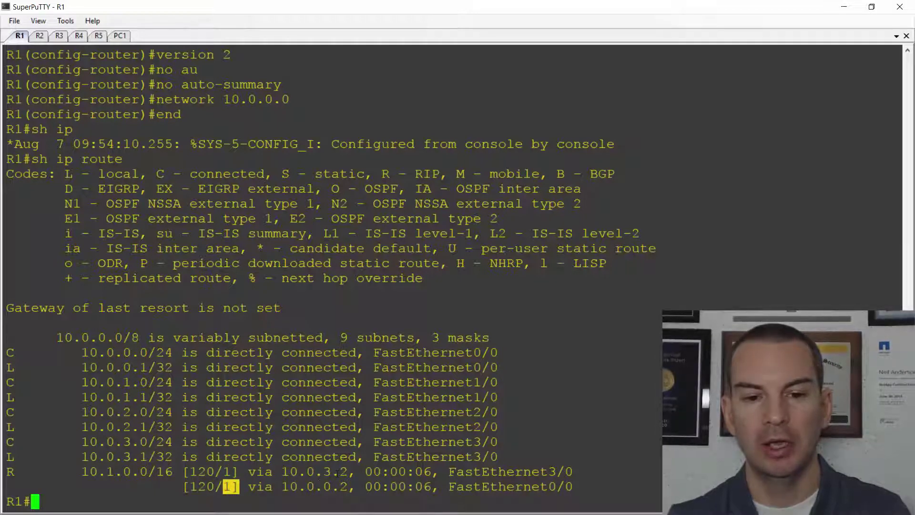
pyautogui.moveTo(658, 472); pyautogui.dragTo(449, 472)
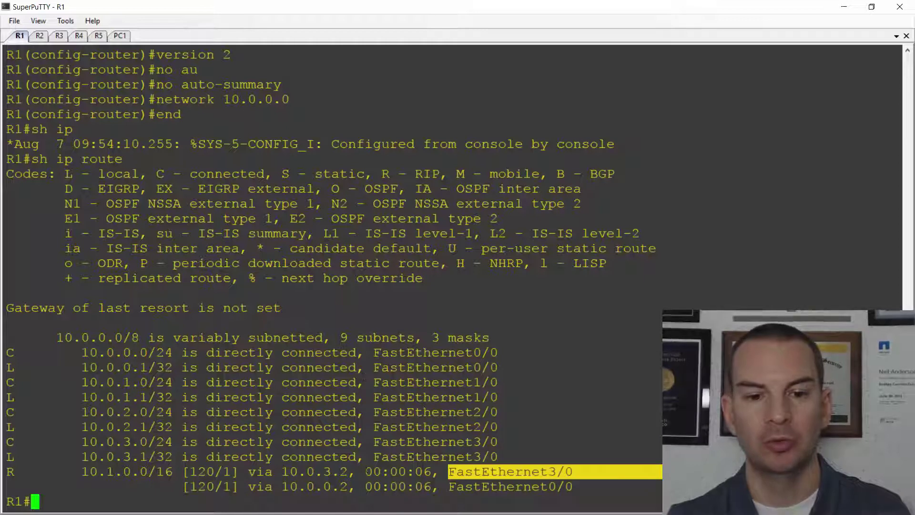
pyautogui.moveTo(348, 471); pyautogui.dragTo(282, 472)
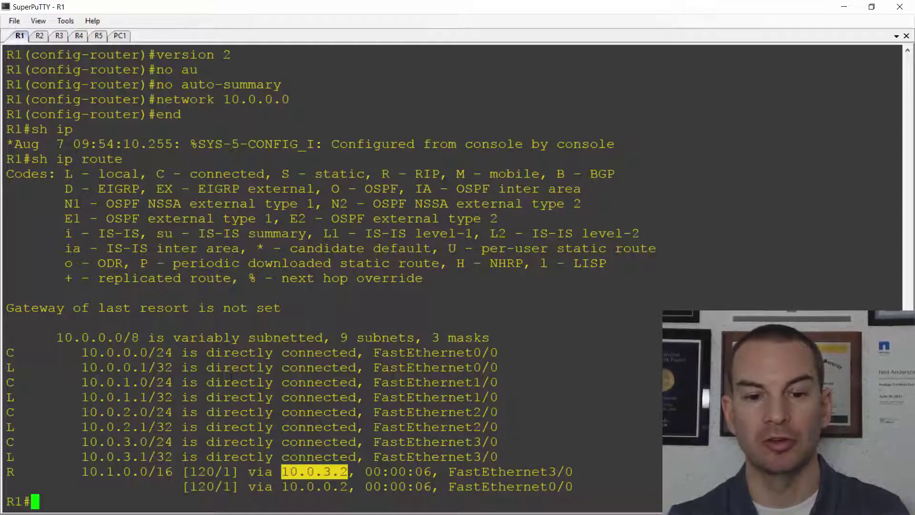
pyautogui.moveTo(573, 486); pyautogui.dragTo(449, 486)
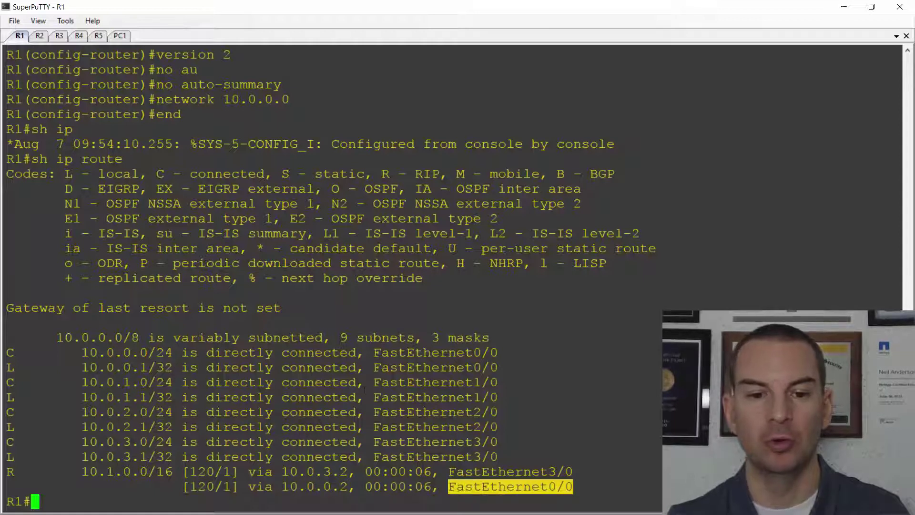
pyautogui.moveTo(336, 486); pyautogui.dragTo(286, 488)
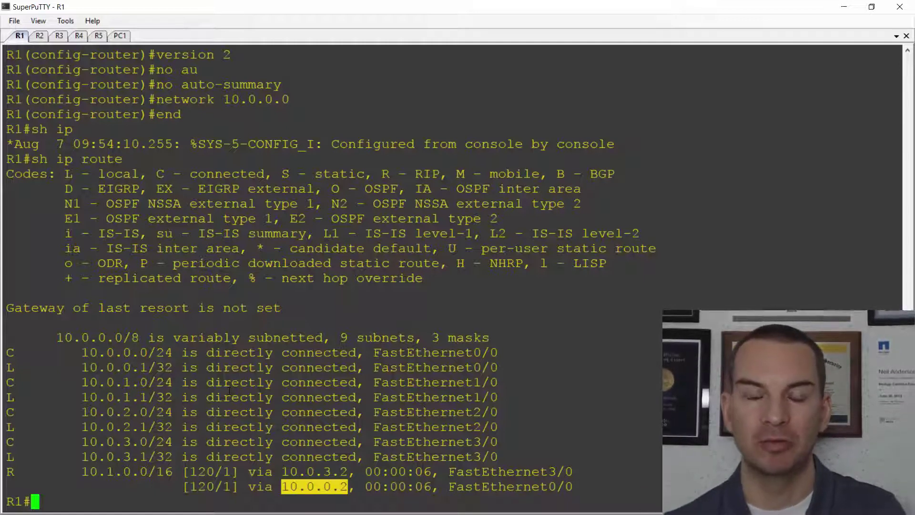
# - Consult the lab topology diagram and add a static default route on R4 with next hop 203.0.113.2
pyautogui.hotkey('alt', 'Tab')
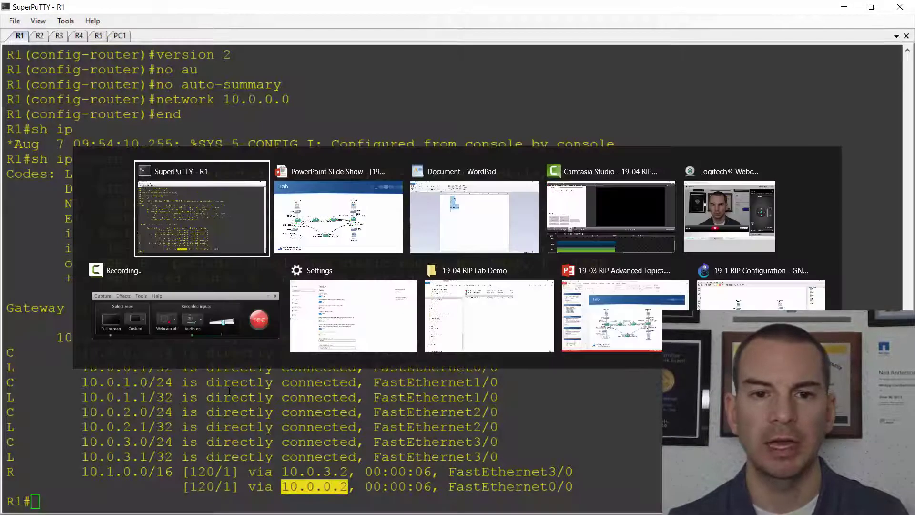
pyautogui.hotkey('alt', 'Tab')
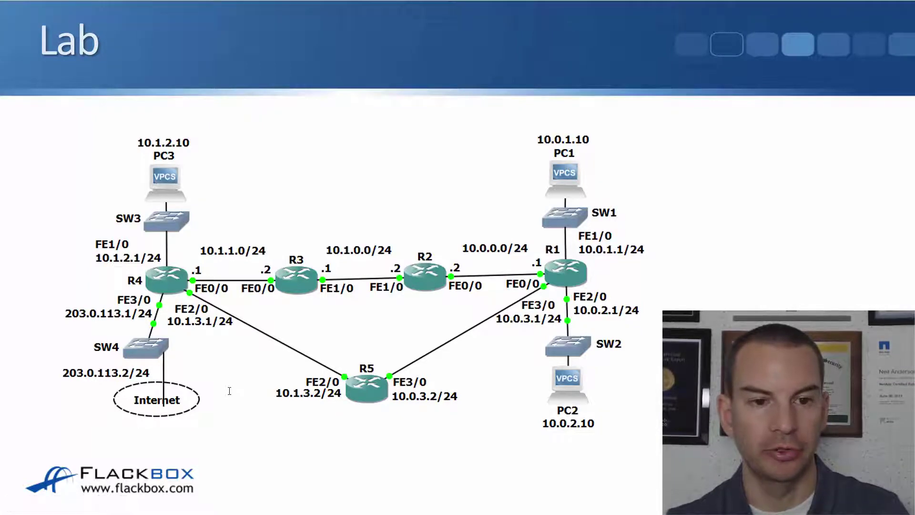
pyautogui.hotkey('alt', 'Tab')
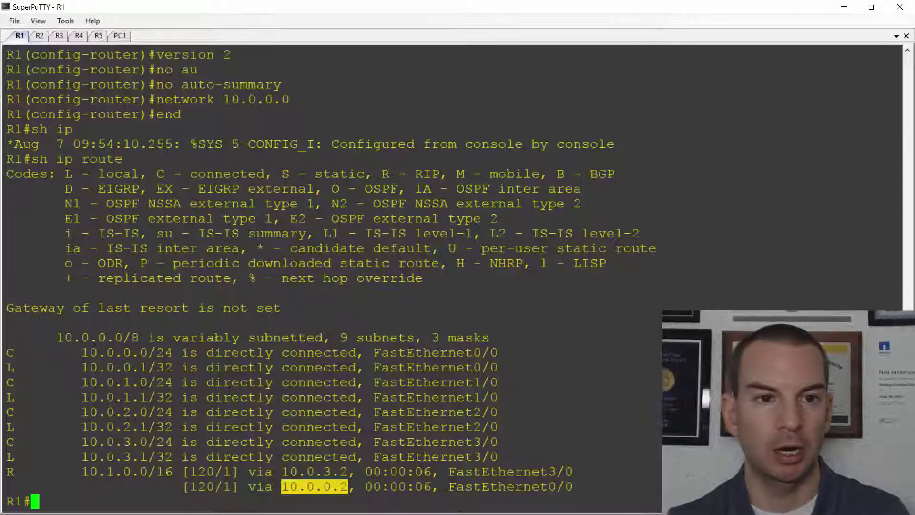
pyautogui.click(79, 35)
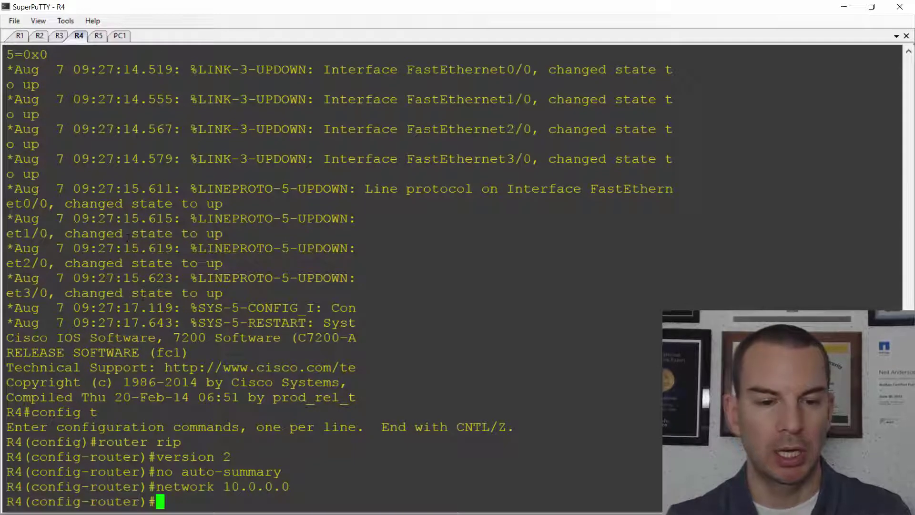
pyautogui.write('ip')
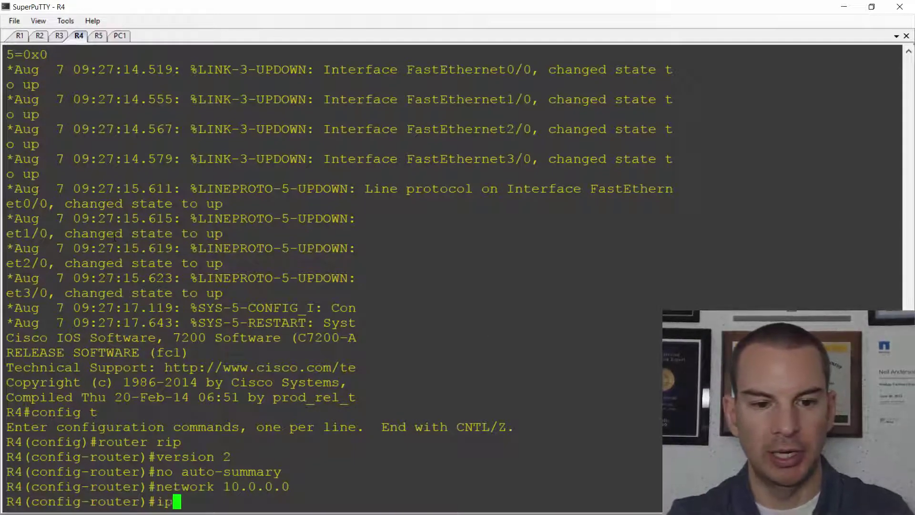
pyautogui.write(' route 0')
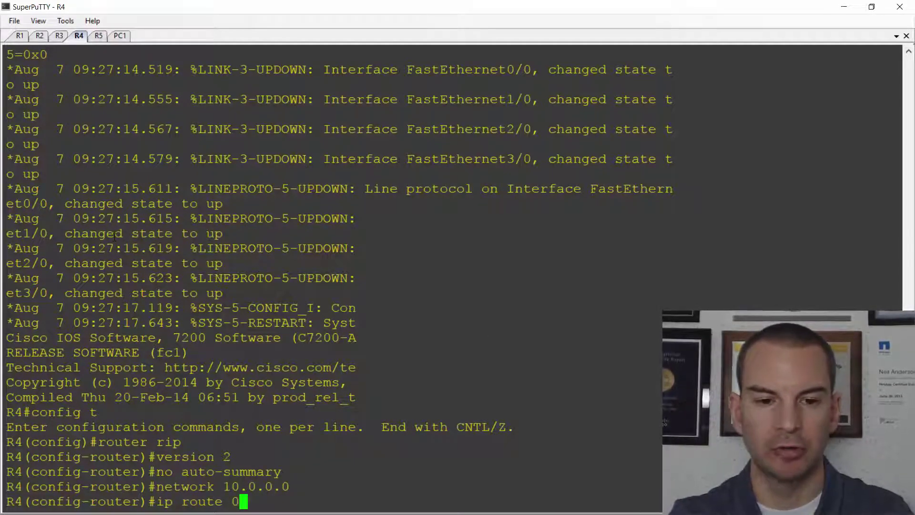
pyautogui.write('.0.0.0 0')
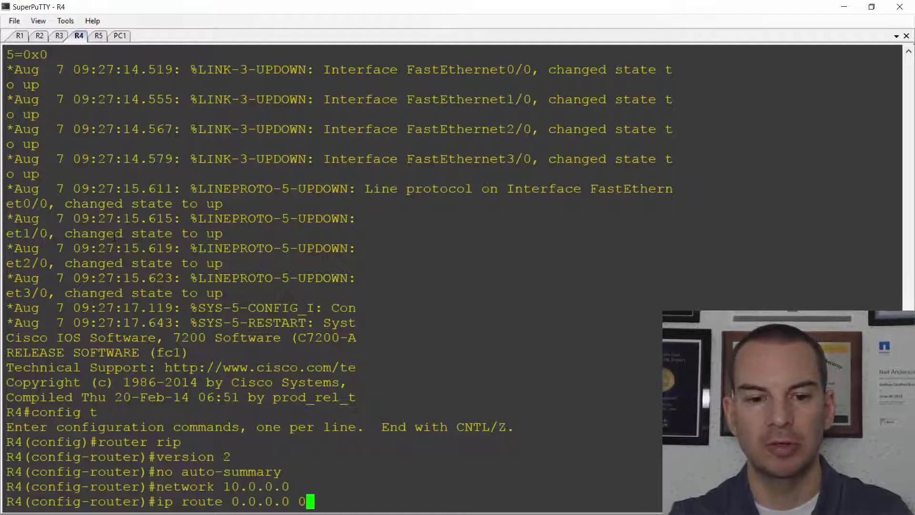
pyautogui.write('.0.0.0 ')
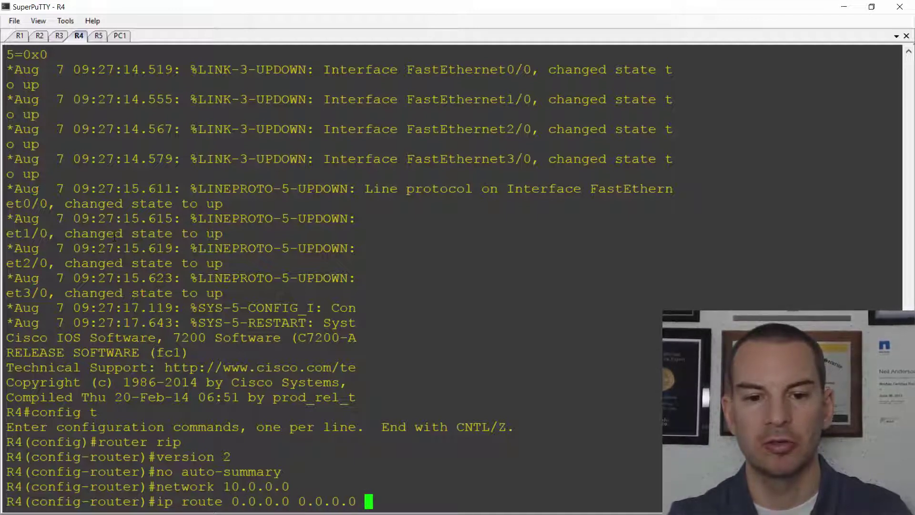
pyautogui.write('20')
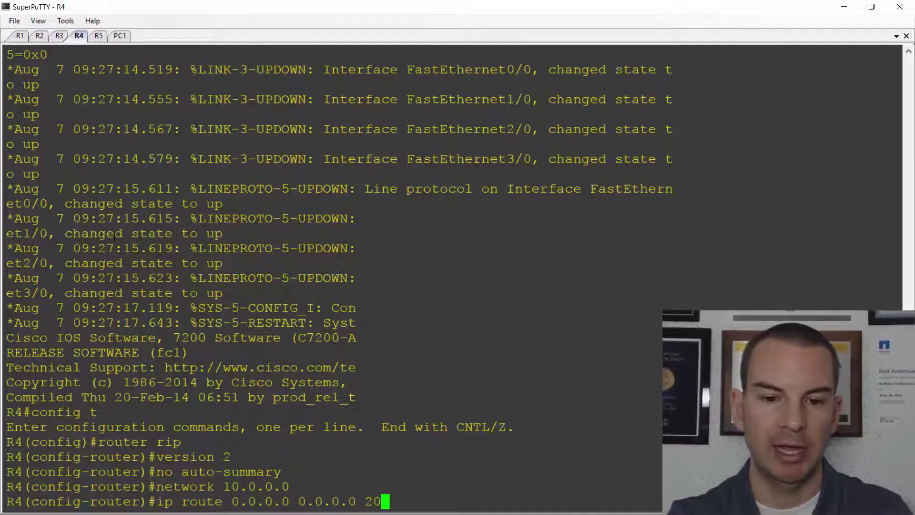
pyautogui.write('3.0.')
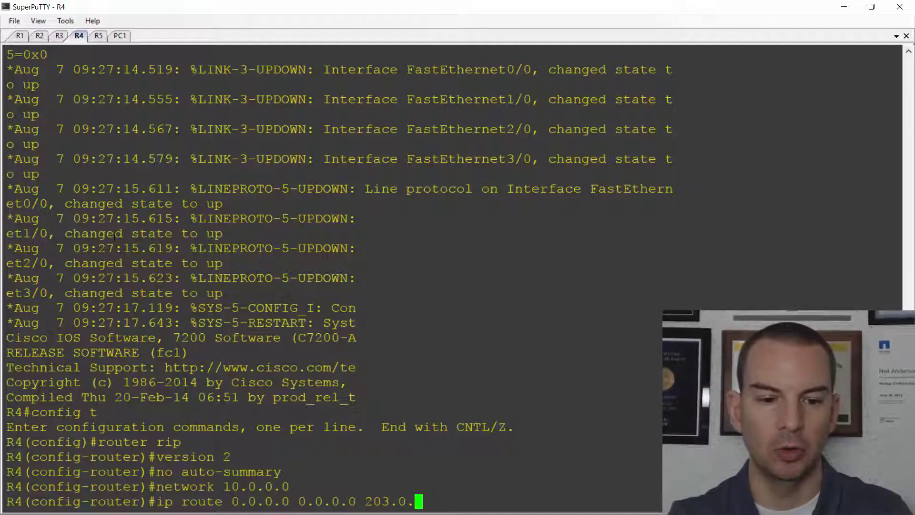
pyautogui.write('113.')
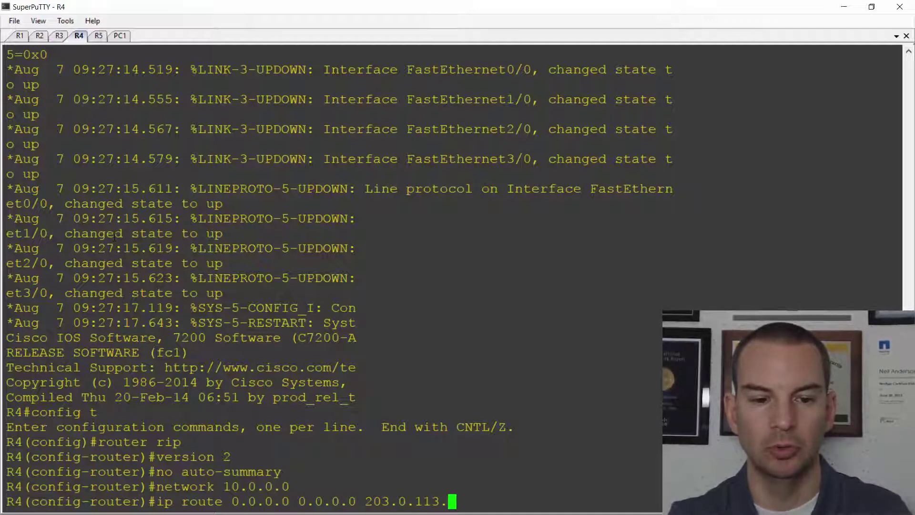
pyautogui.write('2')
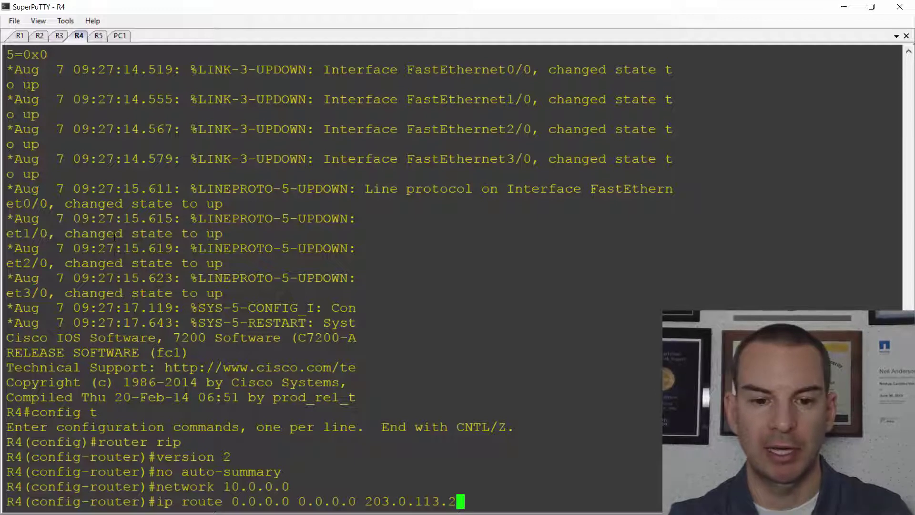
pyautogui.press('Return')
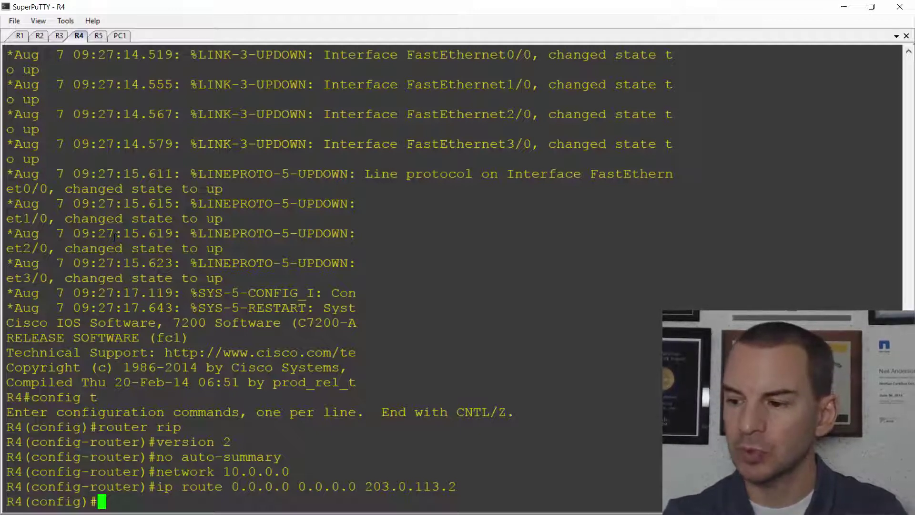
# - Enter R4's RIP process and advertise the default route with default-information originate
pyautogui.write('router rip')
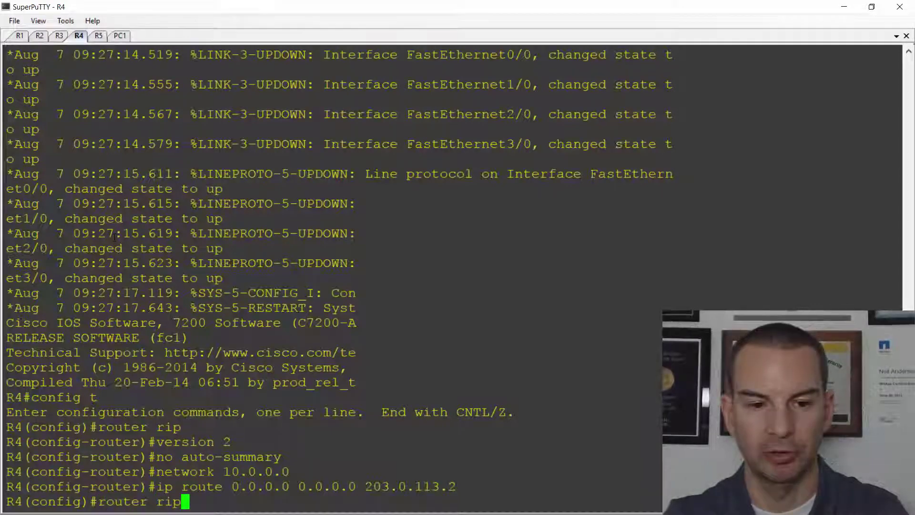
pyautogui.press('Return')
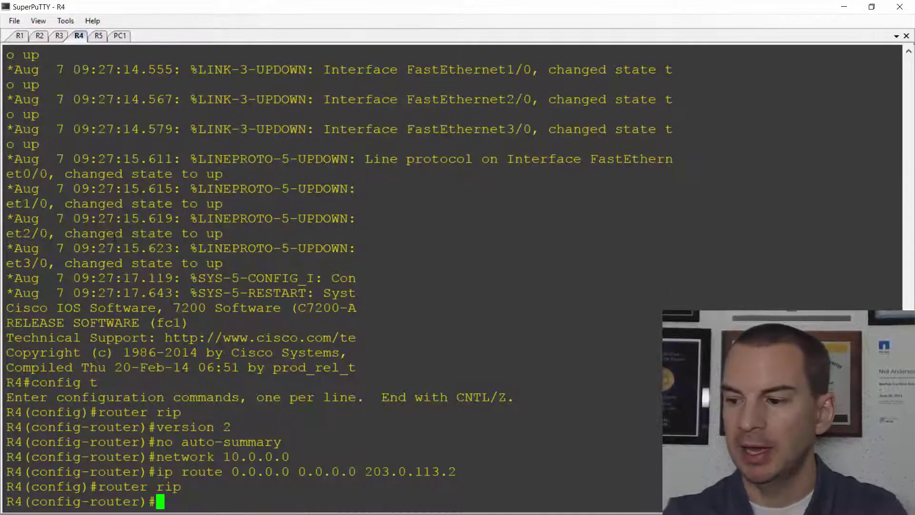
pyautogui.write('default-in')
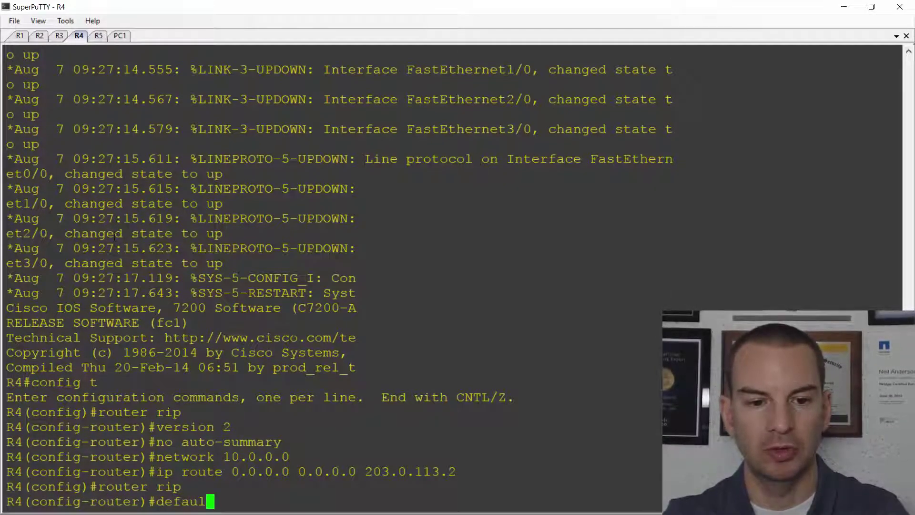
pyautogui.press('Tab')
pyautogui.write('-inf')
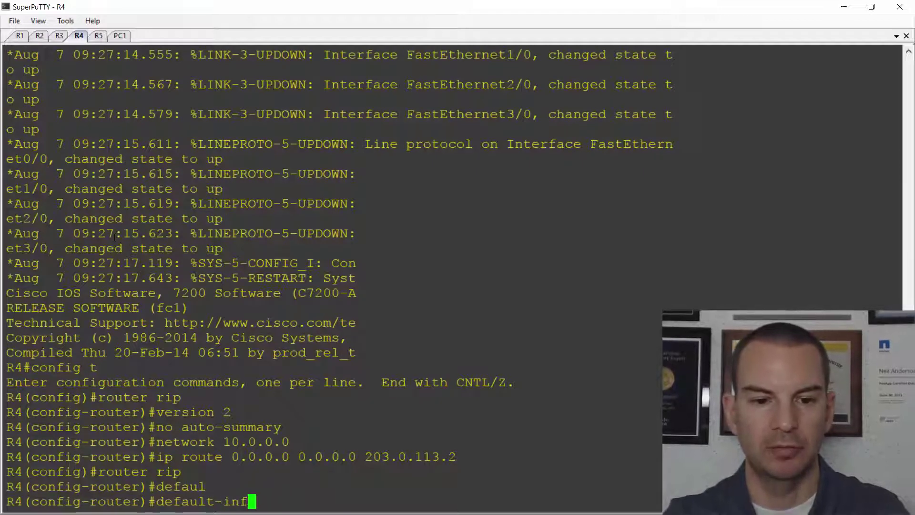
pyautogui.press('Tab')
pyautogui.write('originate')
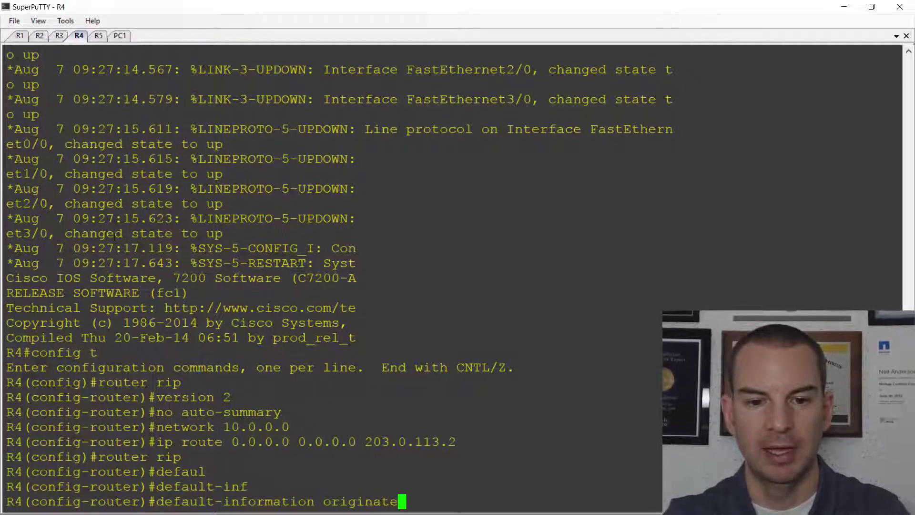
pyautogui.press('Return')
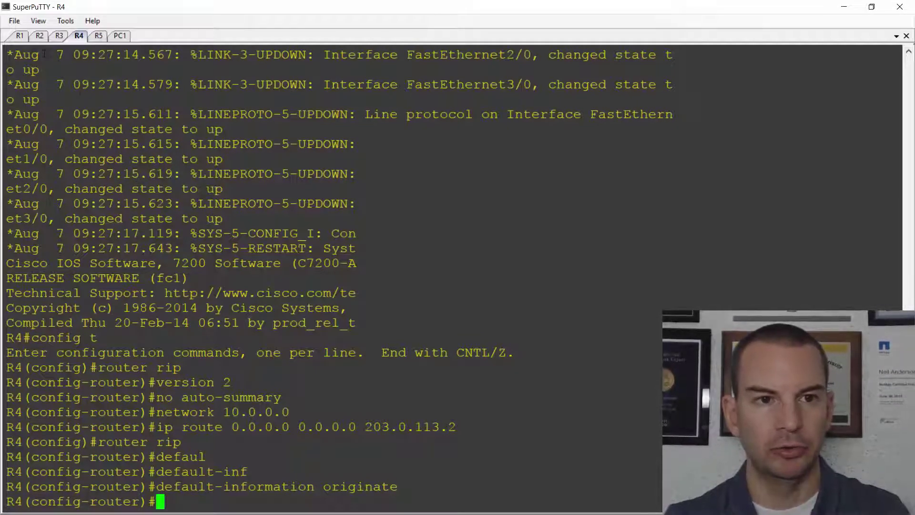
# - Check the prepared RIP configuration commands in the WordPad document and return to the R4 session in SuperPuTTY
pyautogui.hotkey('alt', 'Tab')
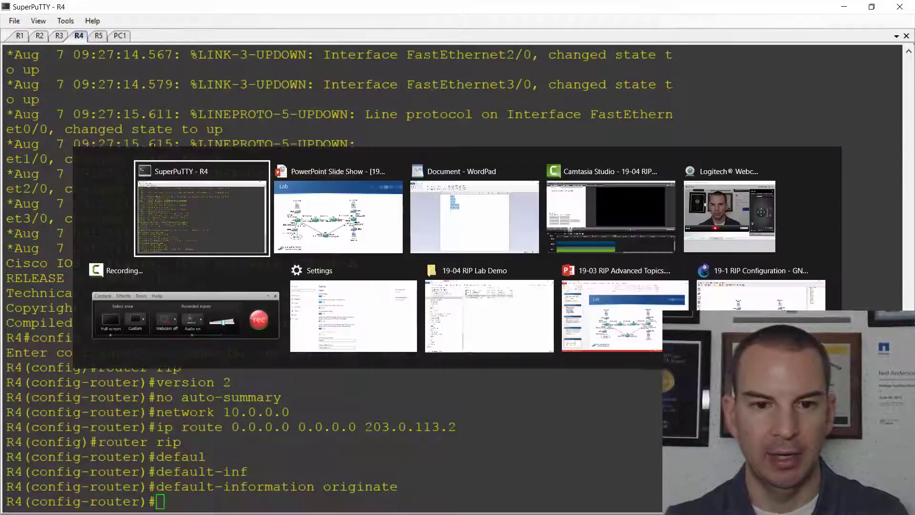
pyautogui.press('Tab')
pyautogui.press('Tab')
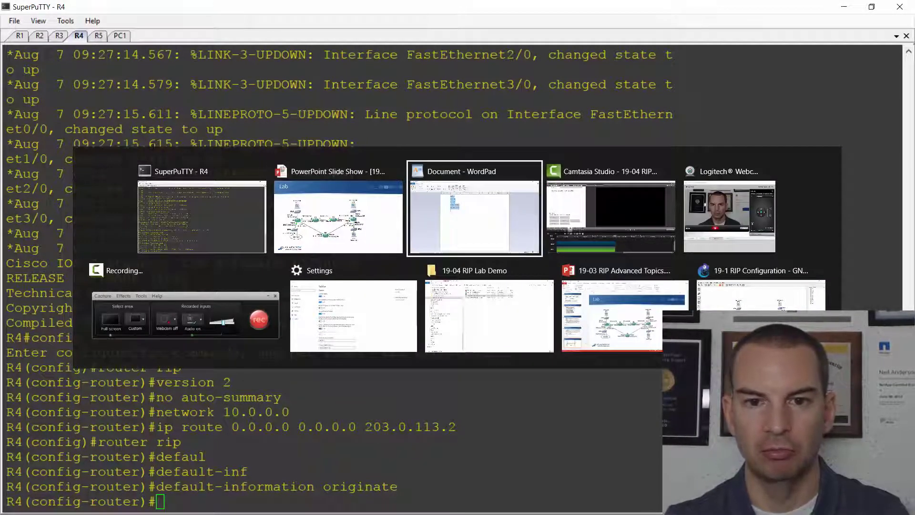
pyautogui.press('alt')
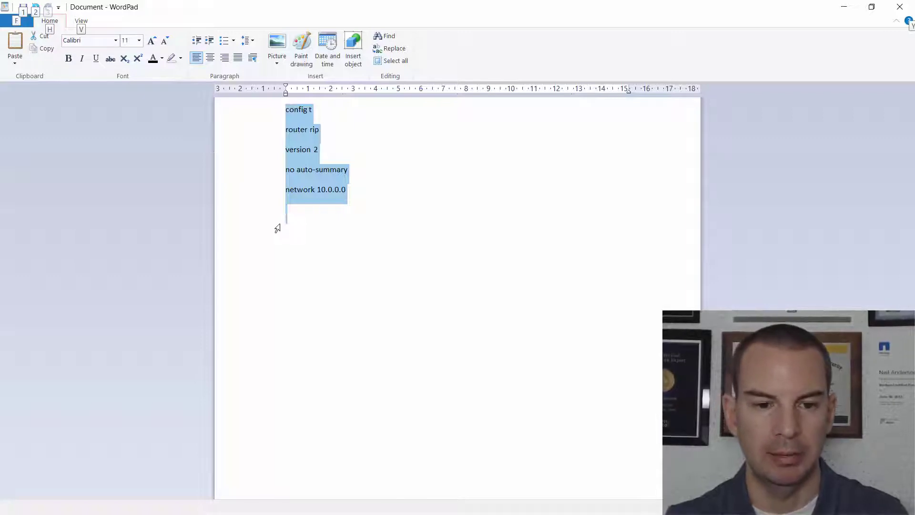
pyautogui.hotkey('alt', 'Tab')
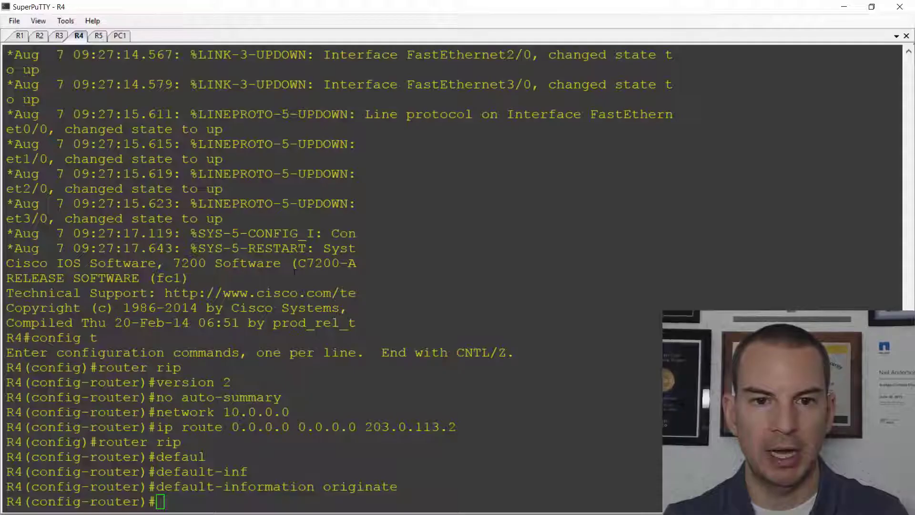
# - Switch to R1, enter configuration mode and remove its RIP routing process
pyautogui.click(20, 36)
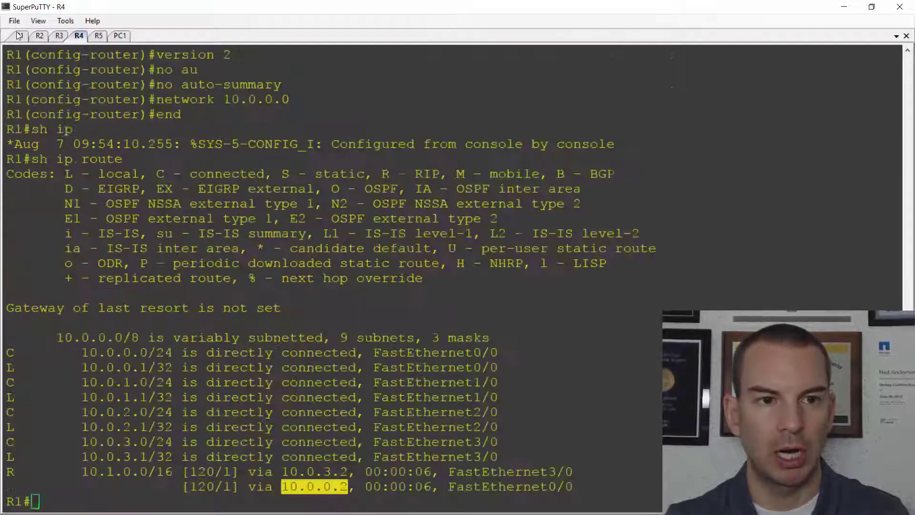
pyautogui.write('config t')
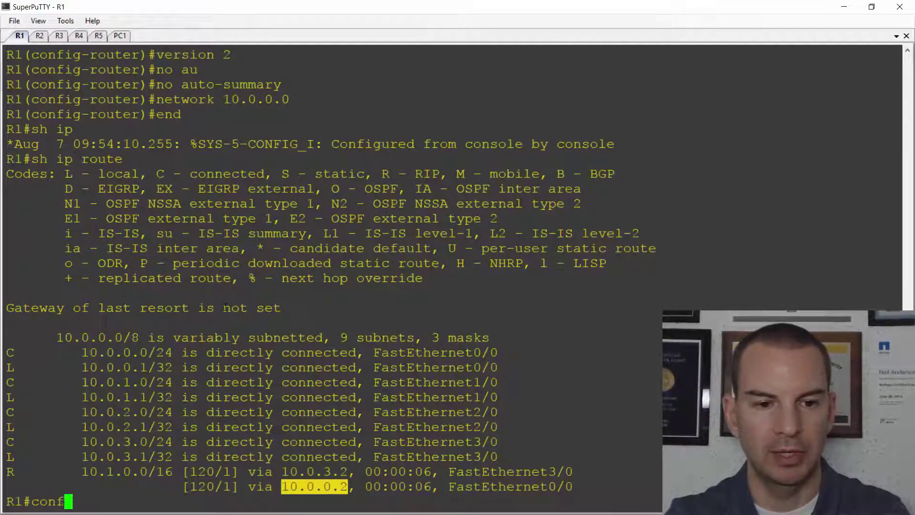
pyautogui.press('Return')
pyautogui.write('no router rip')
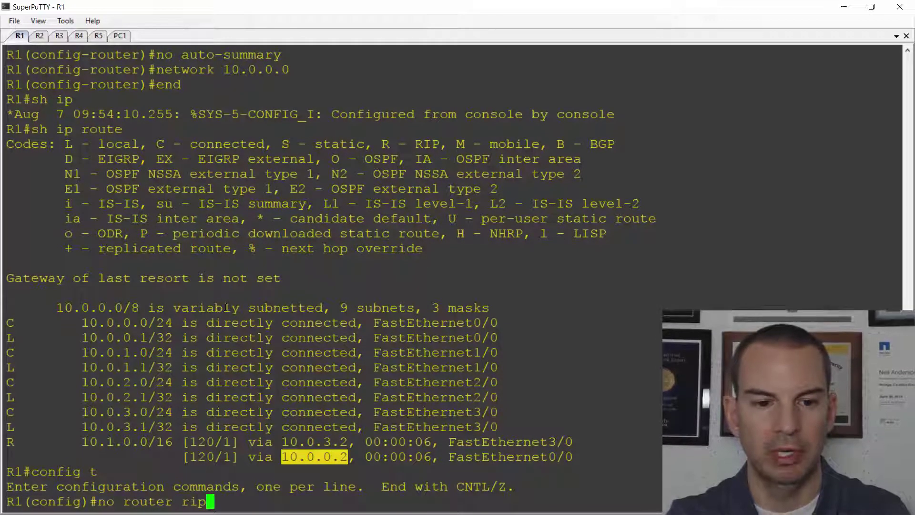
pyautogui.press('Return')
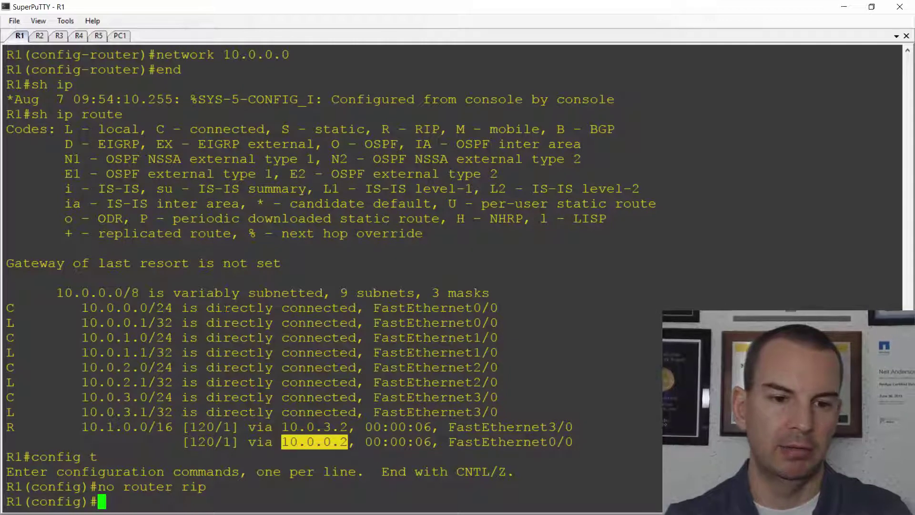
pyautogui.rightClick(116, 378)
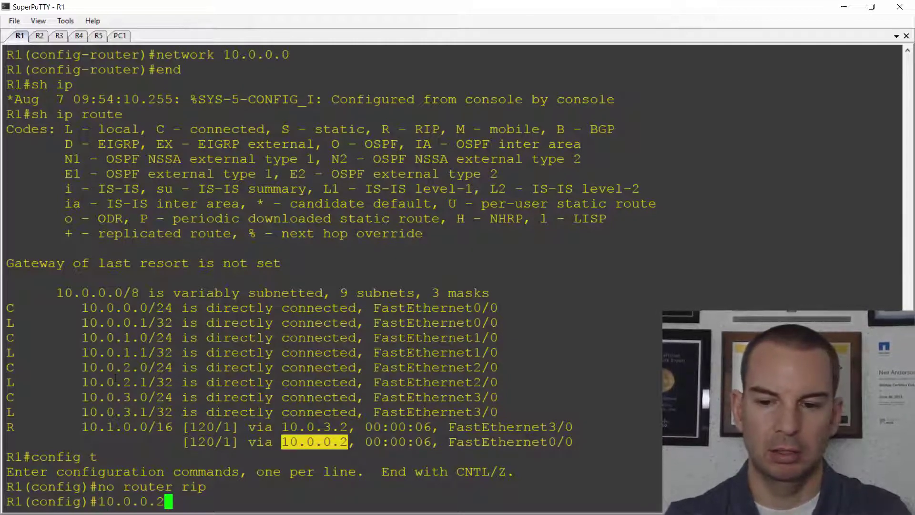
pyautogui.press('BackSpace')
pyautogui.press('BackSpace')
pyautogui.press('BackSpace')
pyautogui.press('BackSpace')
pyautogui.press('BackSpace')
pyautogui.press('BackSpace')
pyautogui.press('BackSpace')
pyautogui.press('BackSpace')
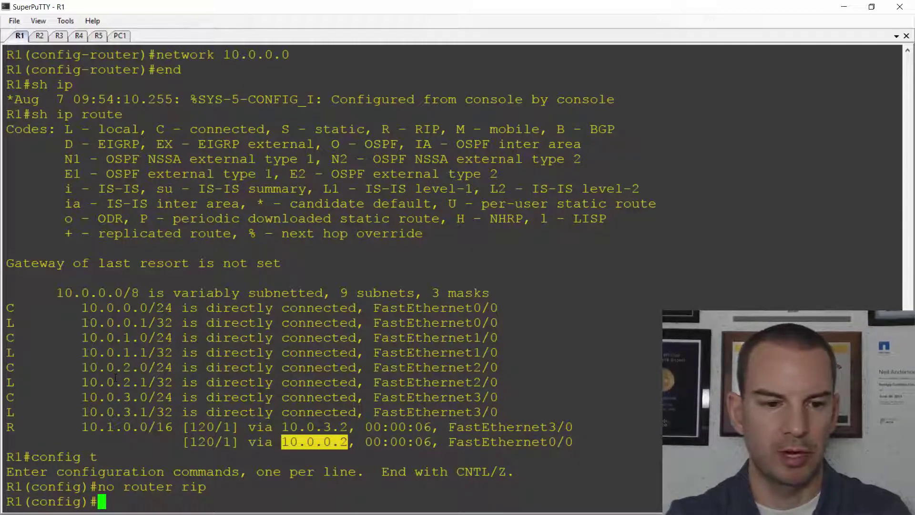
# - Configure RIP again on R1 with version 2, auto-summary disabled and network 10.0.0.0, and leave configuration mode
pyautogui.write('router rip')
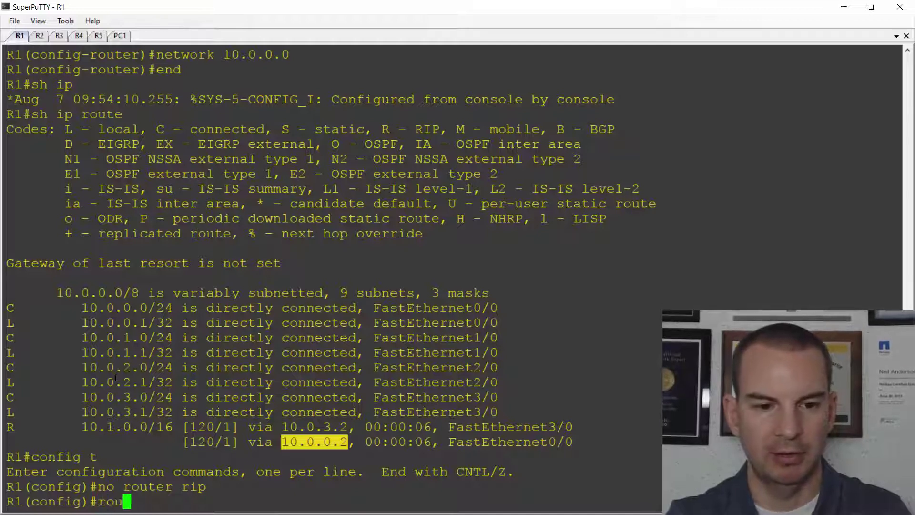
pyautogui.press('Return')
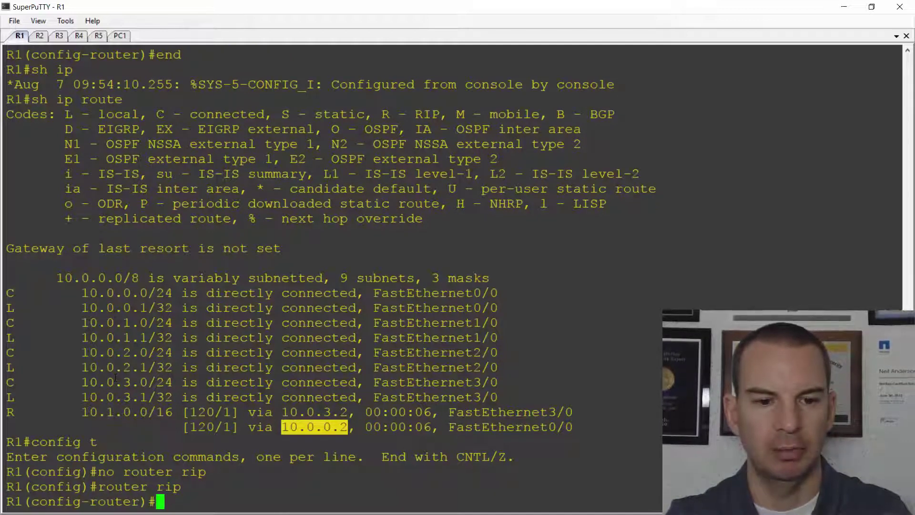
pyautogui.write('ver 2')
pyautogui.press('Return')
pyautogui.write('no auto')
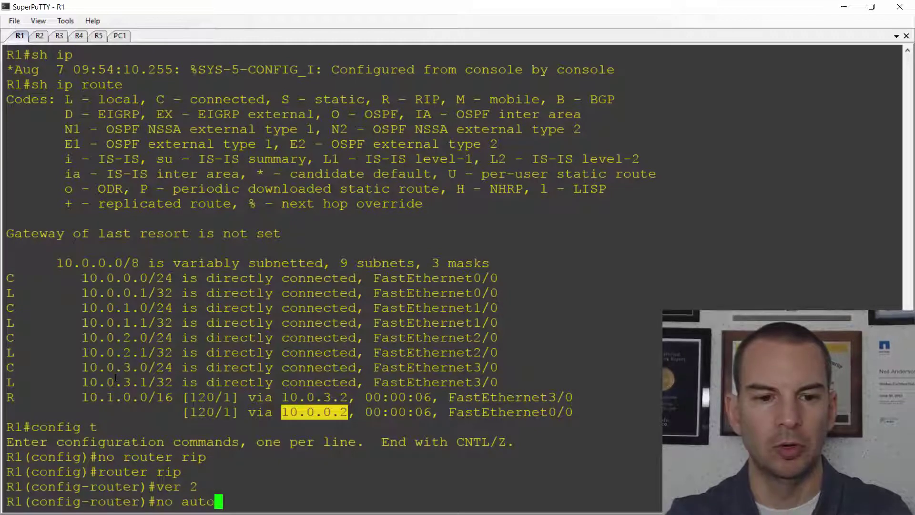
pyautogui.press('Return')
pyautogui.write('net 10.0.0.0')
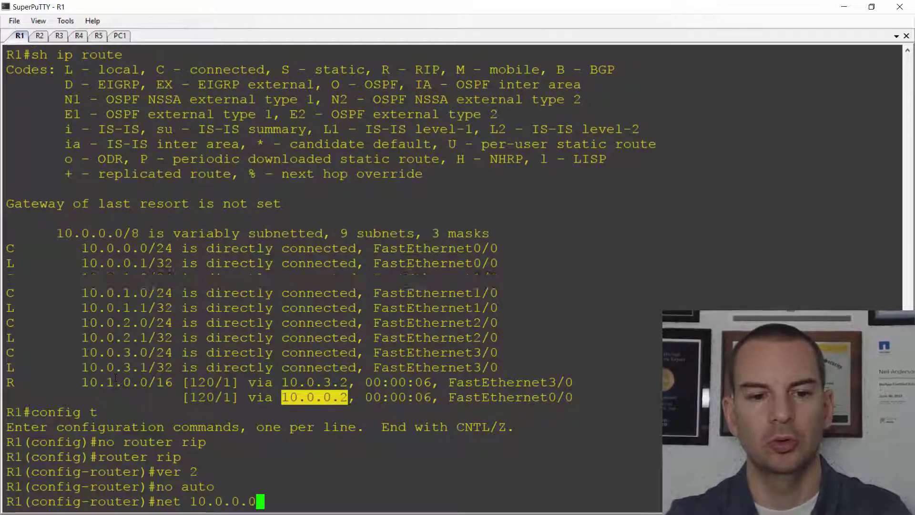
pyautogui.press('Return')
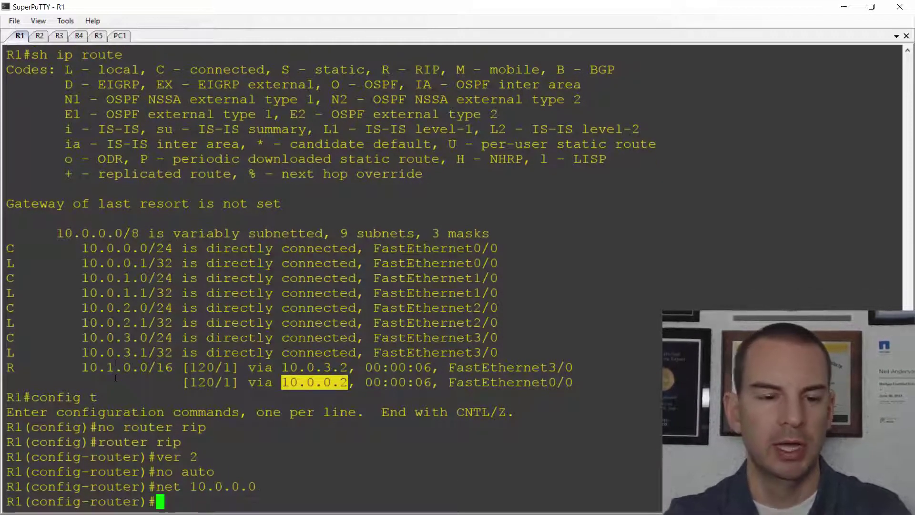
pyautogui.write('end')
pyautogui.press('Return')
# - Display R1's IP routing table and highlight the RIP default route entry
pyautogui.write('sh ')
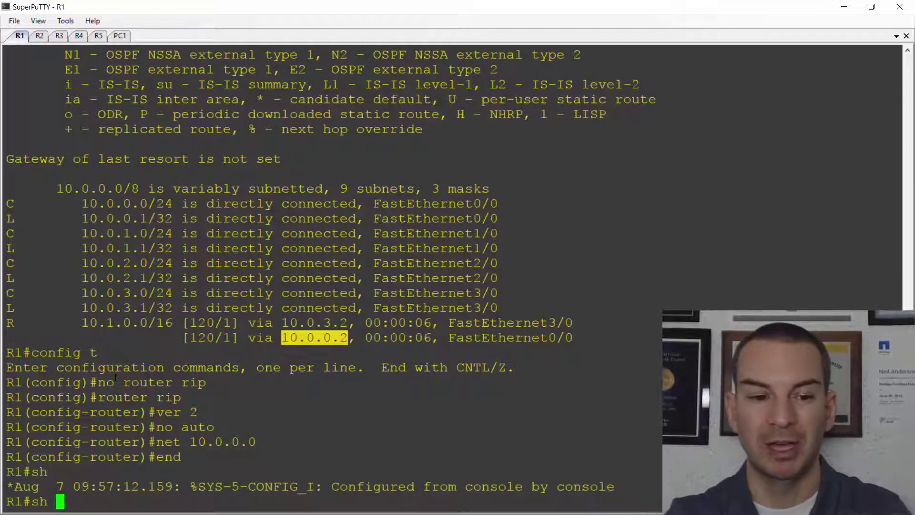
pyautogui.write('ip route')
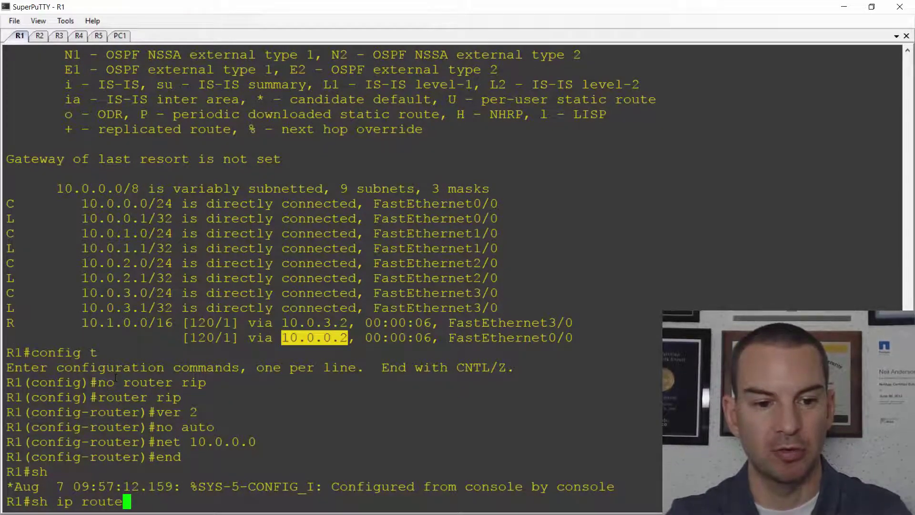
pyautogui.press('Return')
pyautogui.press('space')
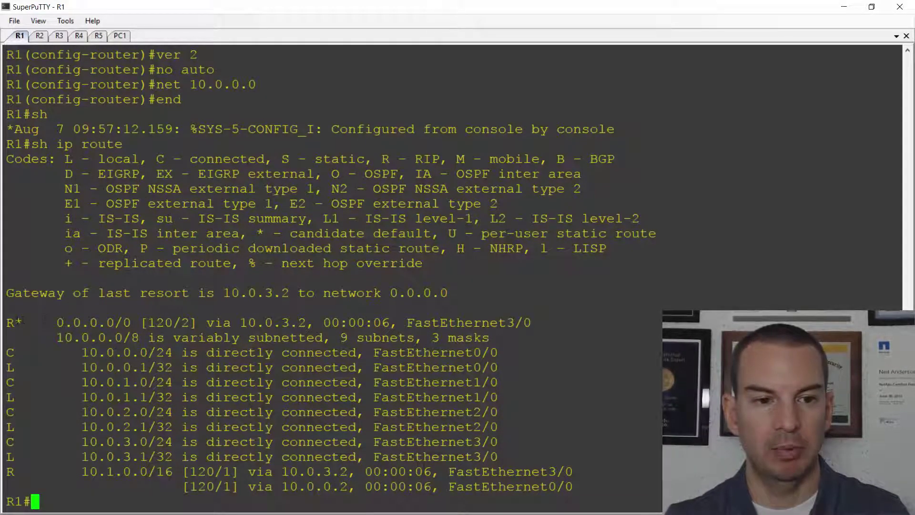
pyautogui.moveTo(7, 322); pyautogui.dragTo(532, 323)
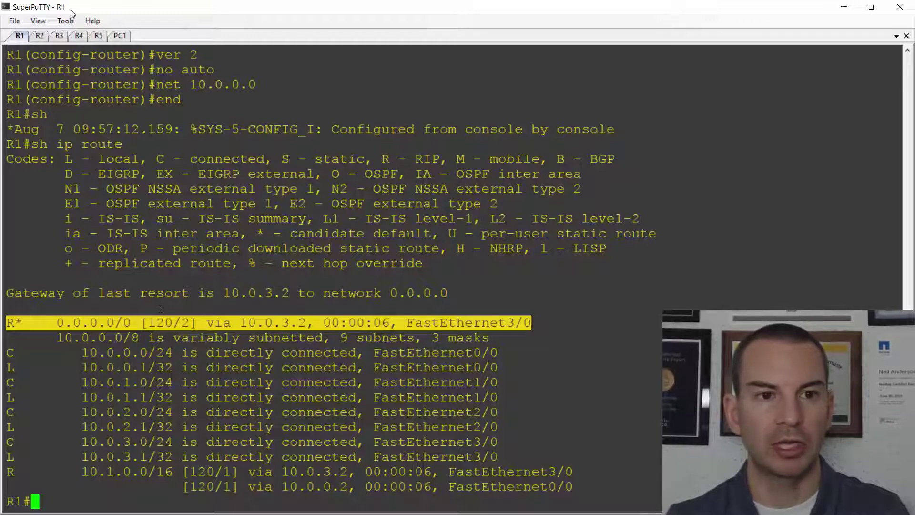
# - Switch to R2, leave configuration mode, display its IP routing table and highlight the RIP default route
pyautogui.click(41, 36)
pyautogui.write('end')
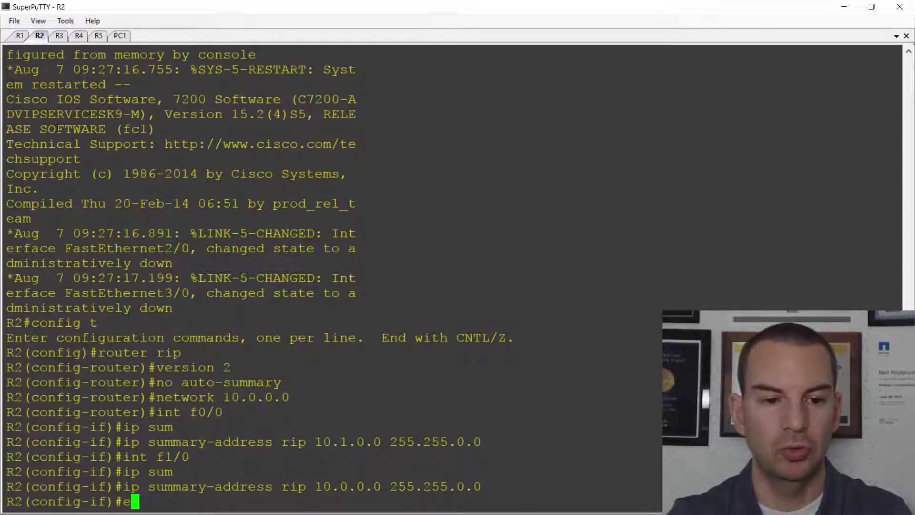
pyautogui.press('Return')
pyautogui.write('sh ip route')
pyautogui.press('Return')
pyautogui.press('space')
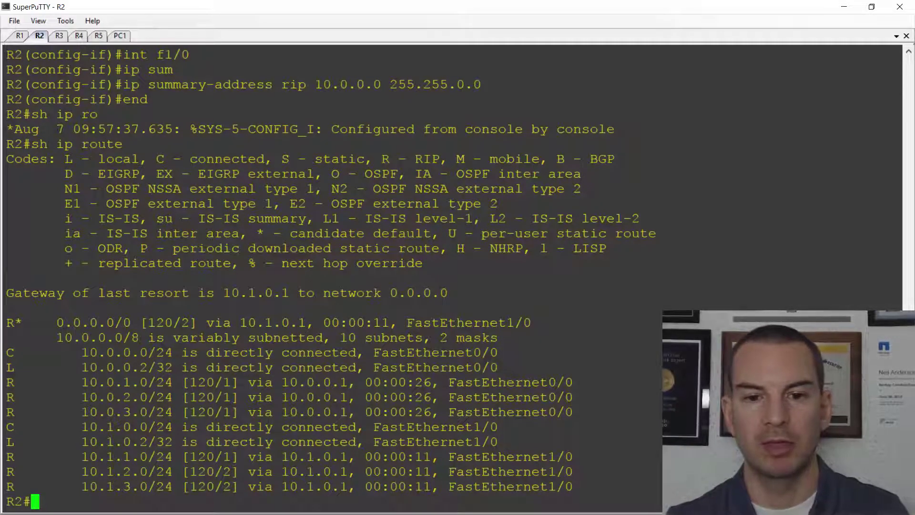
pyautogui.moveTo(536, 327); pyautogui.dragTo(7, 324)
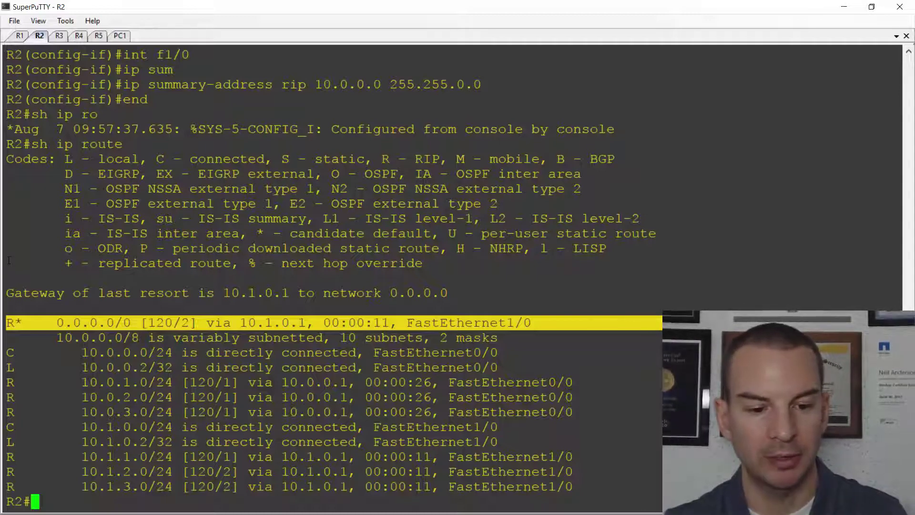
# - Check the lab topology diagram in the PowerPoint slide show and return to the R2 session in SuperPuTTY
pyautogui.hotkey('alt', 'Tab')
pyautogui.press('Tab')
pyautogui.press('Tab')
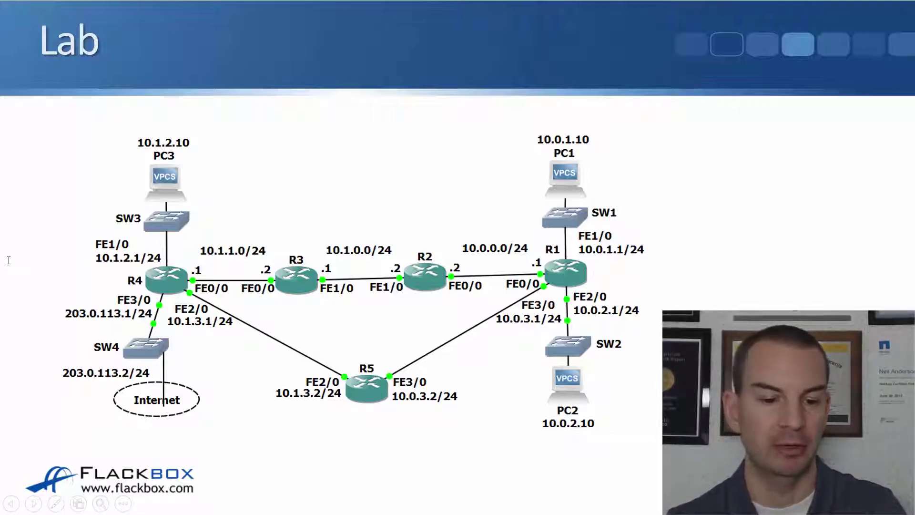
pyautogui.hotkey('alt', 'Tab')
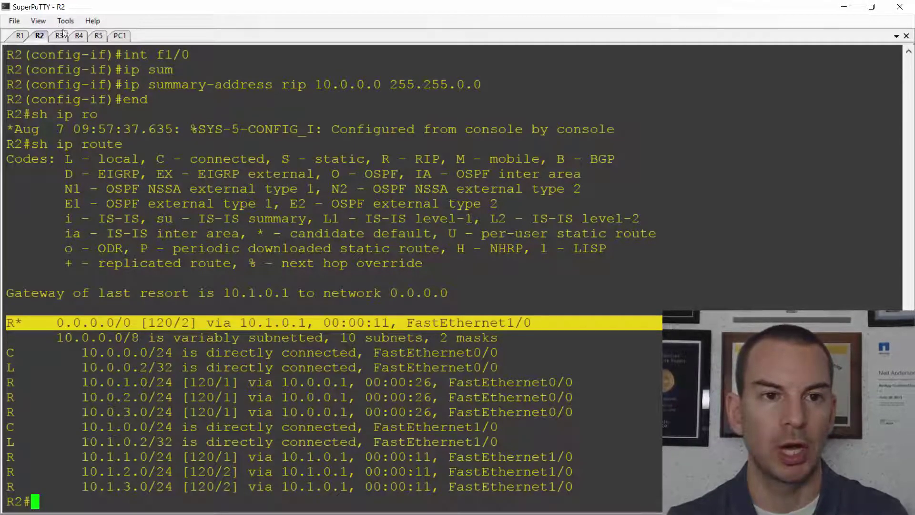
# - Switch to R4 and make interface fast3/0 passive in its RIP process
pyautogui.click(79, 35)
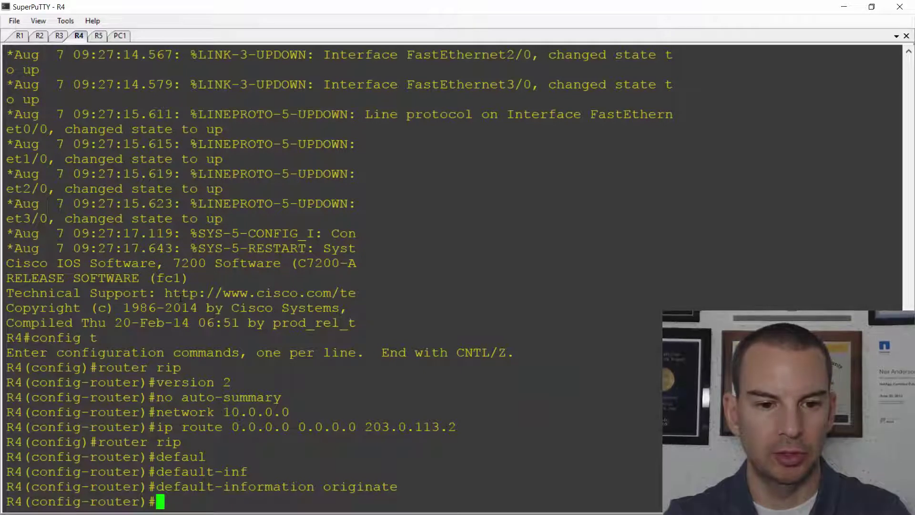
pyautogui.write('router rip')
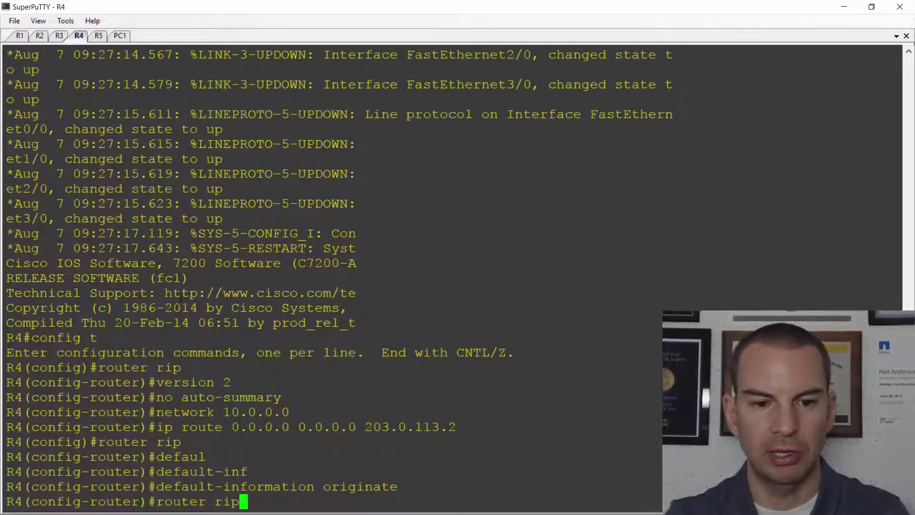
pyautogui.press('Return')
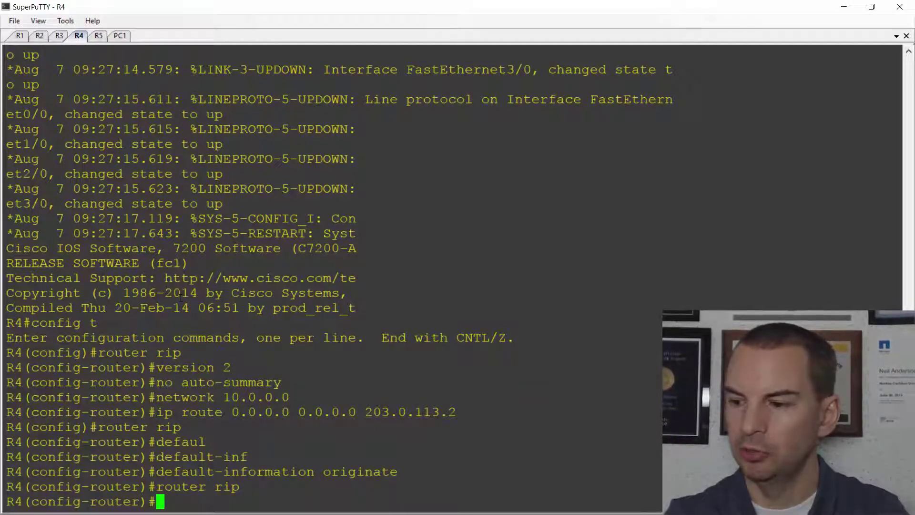
pyautogui.write('p')
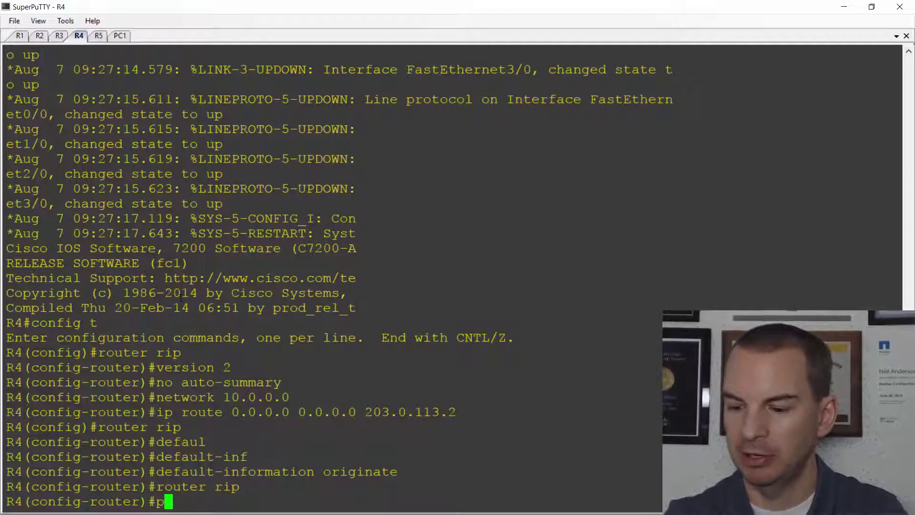
pyautogui.write('ass')
pyautogui.press('Tab')
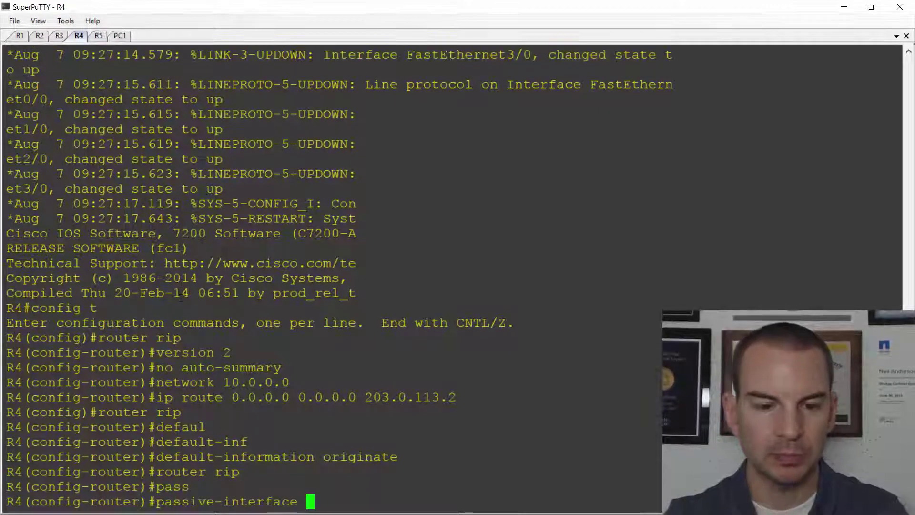
pyautogui.write('fast')
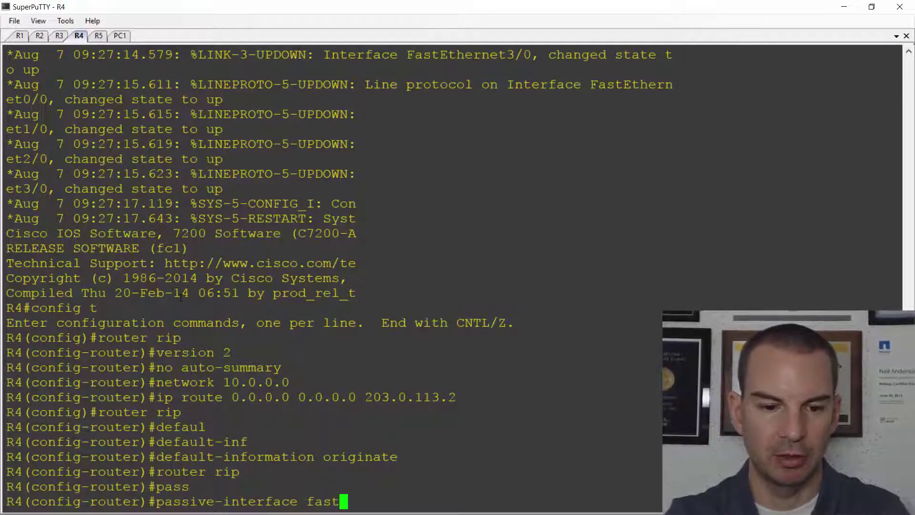
pyautogui.write('3/0')
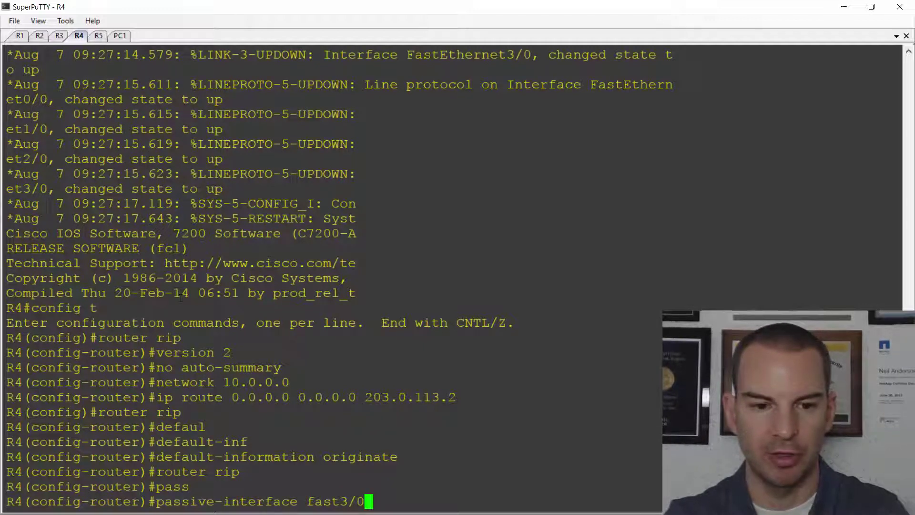
pyautogui.press('Return')
# - Add network 203.0.113.0 to R4's RIP process and leave configuration mode
pyautogui.write('n')
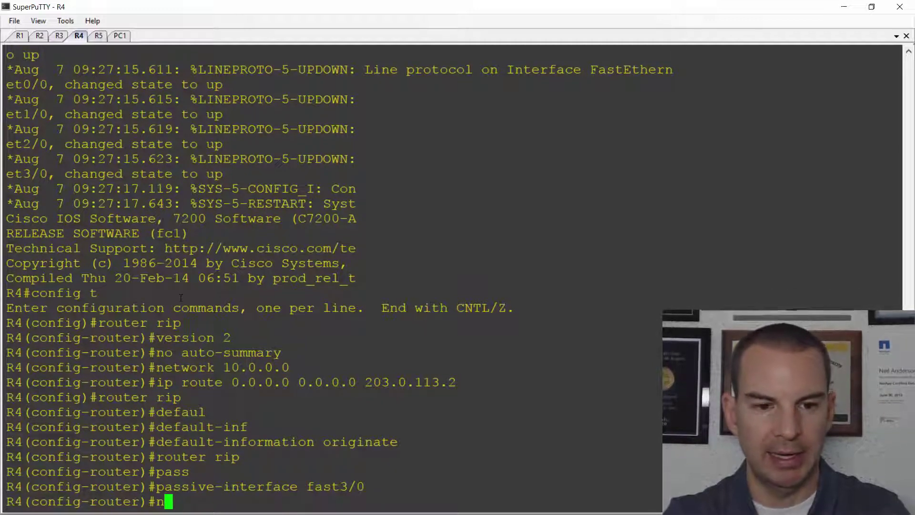
pyautogui.write('etwork ')
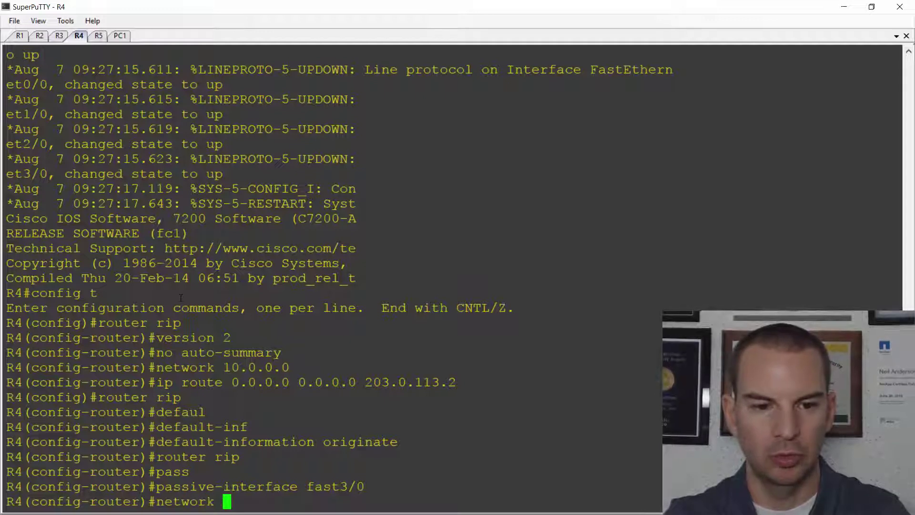
pyautogui.write('203.0.')
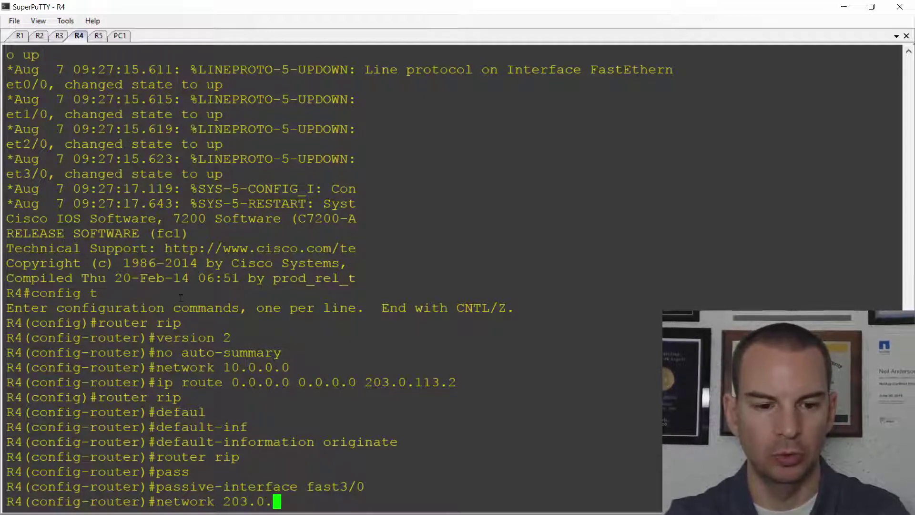
pyautogui.write('113.0')
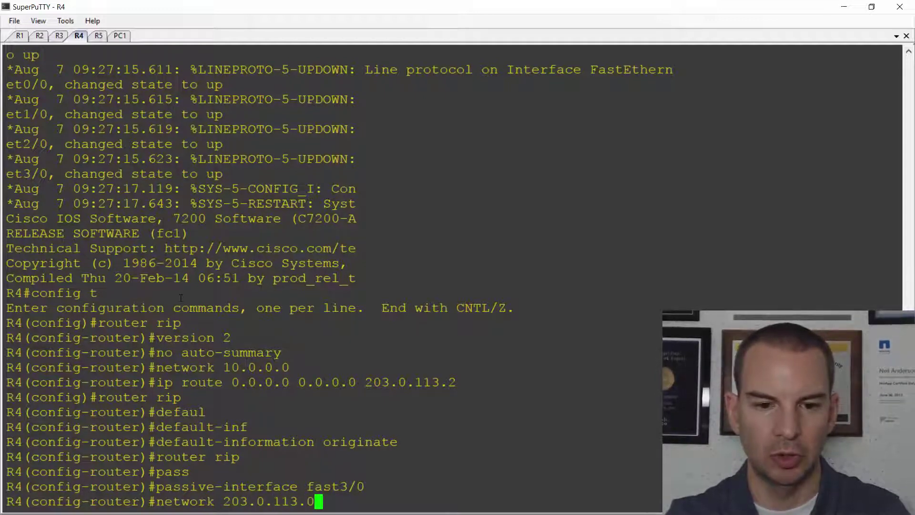
pyautogui.press('Return')
pyautogui.write('end')
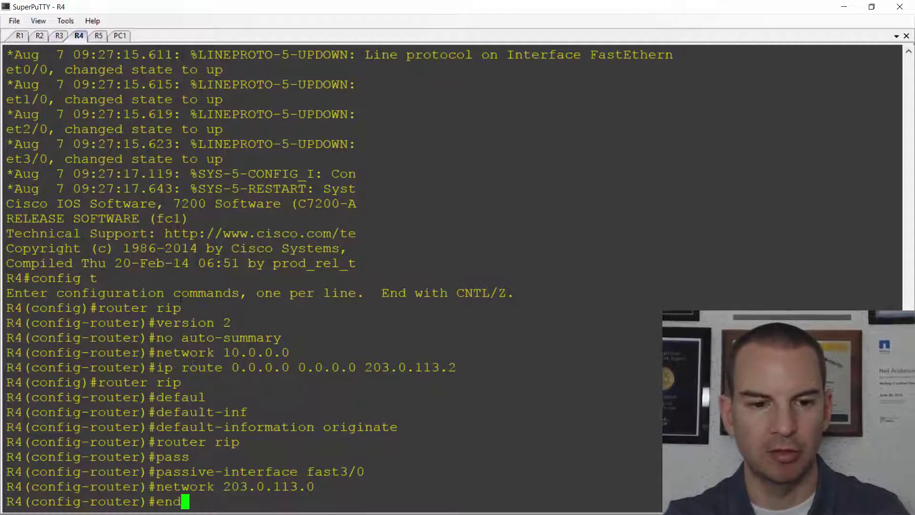
pyautogui.press('Return')
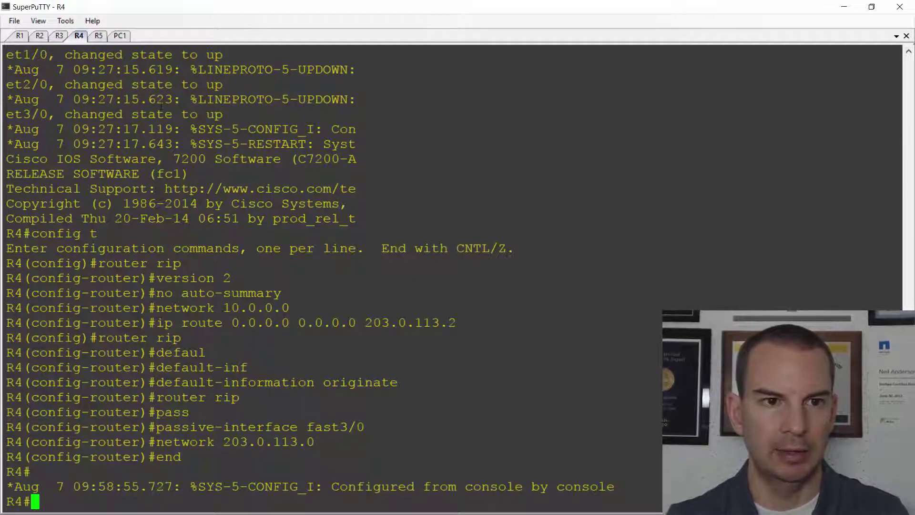
# - Switch to R1 and review the routes in its previously displayed routing table
pyautogui.click(21, 38)
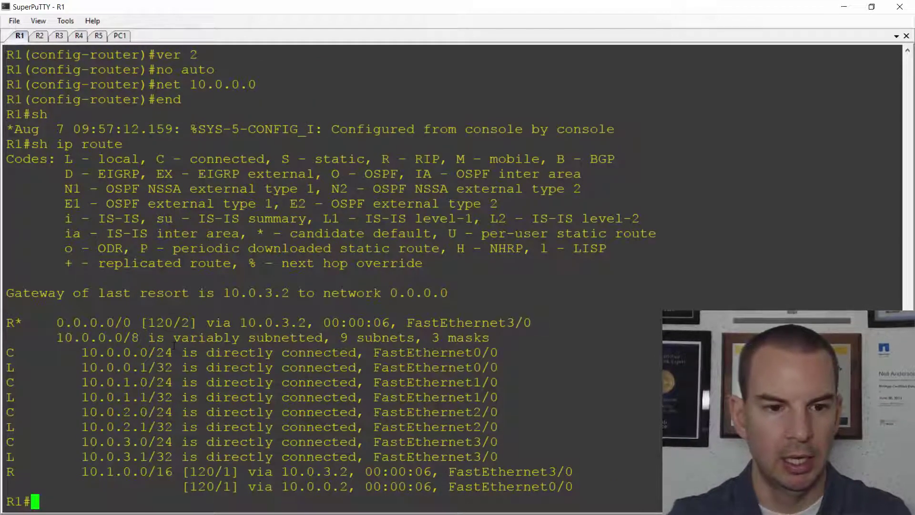
pyautogui.moveTo(574, 487); pyautogui.dragTo(2, 320)
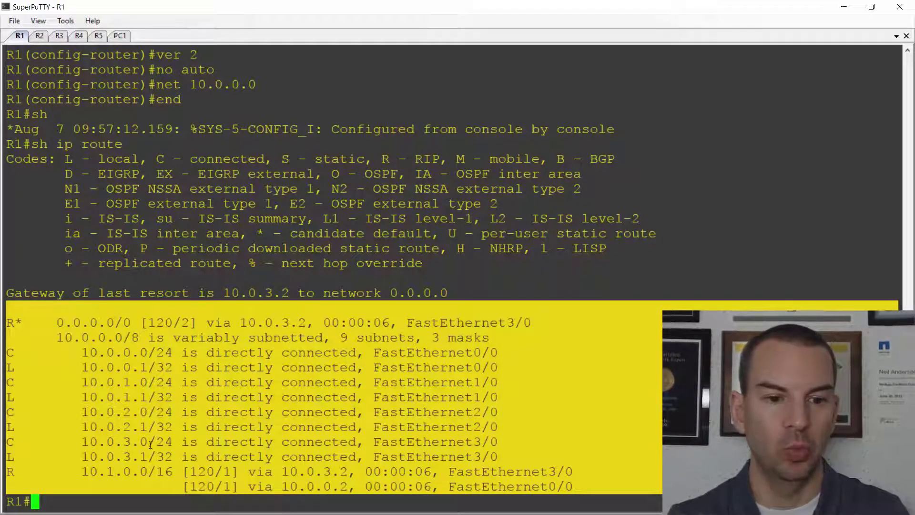
pyautogui.click(118, 364)
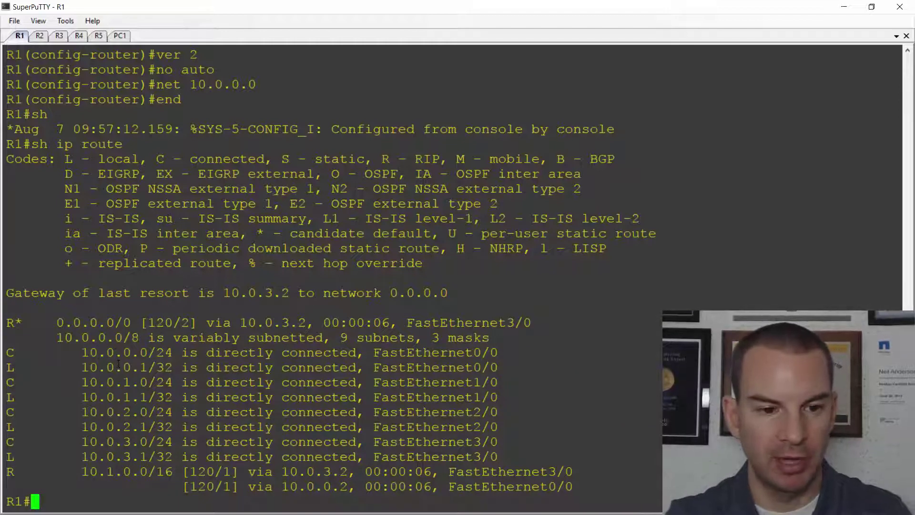
# - Enter configuration mode on R1, remove its RIP process and create it again with version 2
pyautogui.write('config t')
pyautogui.press('Return')
pyautogui.write('no router rip')
pyautogui.press('Return')
pyautogui.write('router rip')
pyautogui.press('Return')
pyautogui.write('ver 2')
pyautogui.press('Return')
# - Disable auto-summary in R1's RIP process, add network 10.0.0.0 and leave configuration mode
pyautogui.write('no auot')
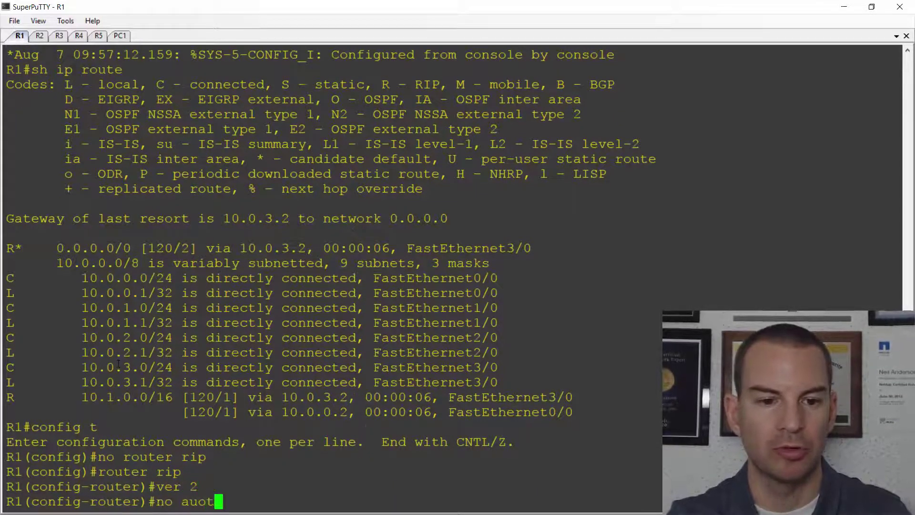
pyautogui.press('Return')
pyautogui.write('no auot')
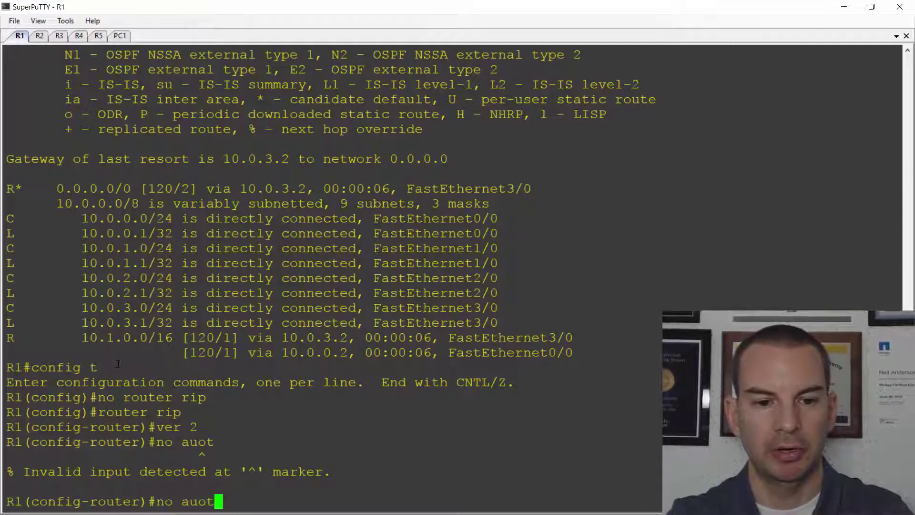
pyautogui.press('BackSpace')
pyautogui.press('BackSpace')
pyautogui.write('to')
pyautogui.press('Return')
pyautogui.write('net 10.0.0.0')
pyautogui.press('Return')
pyautogui.write('end')
pyautogui.press('Return')
# - Display R1's IP routing table, highlight the 203.0.113.0/24 RIP route and start switching to another window
pyautogui.write('sh ip route')
pyautogui.press('Return')
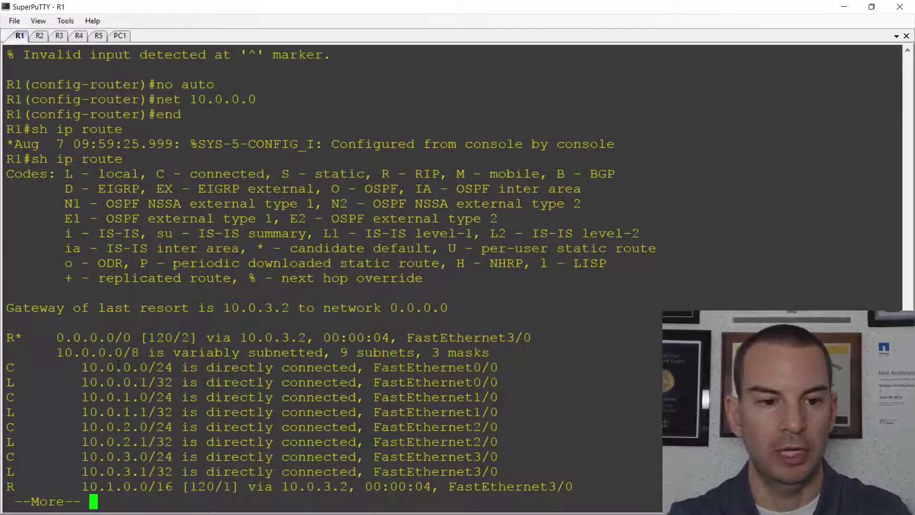
pyautogui.press('space')
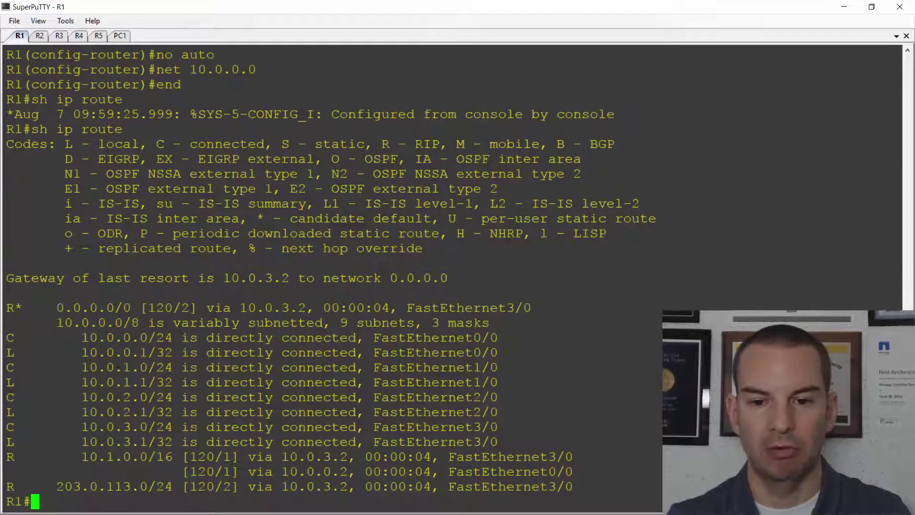
pyautogui.moveTo(660, 486); pyautogui.dragTo(11, 486)
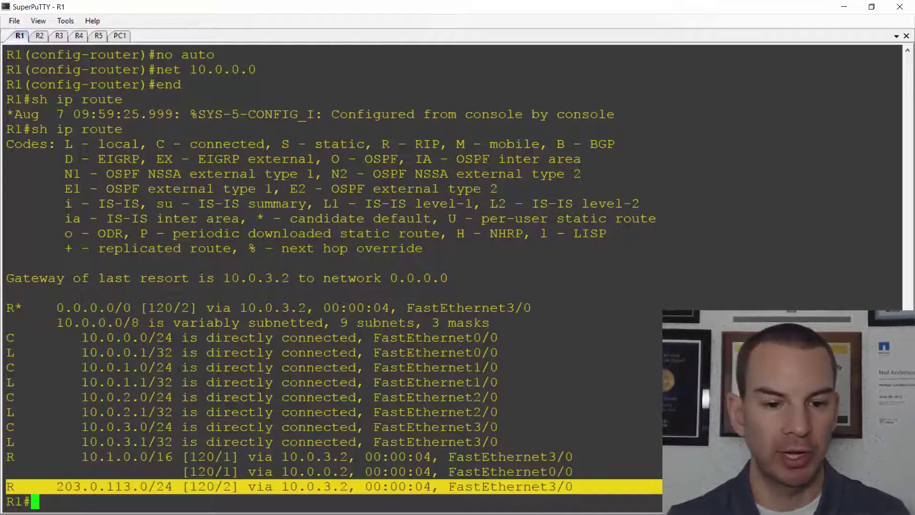
pyautogui.hotkey('alt', 'Tab')
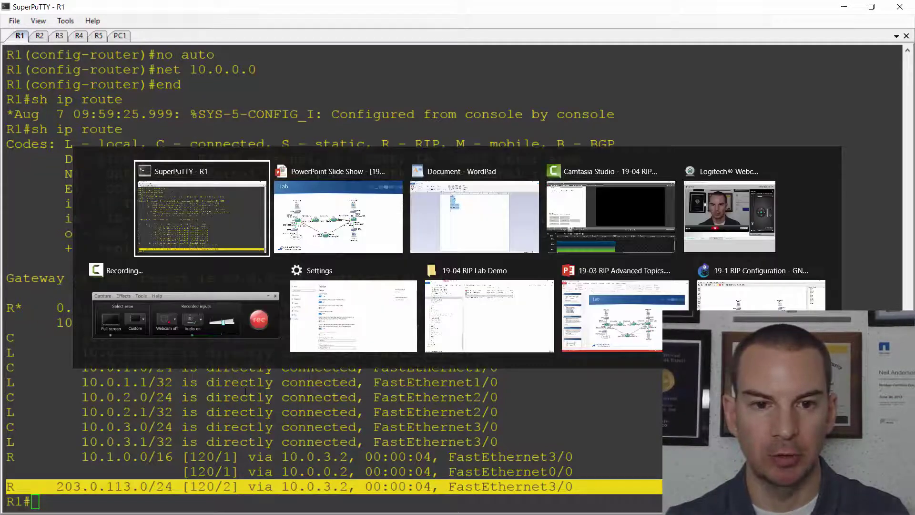